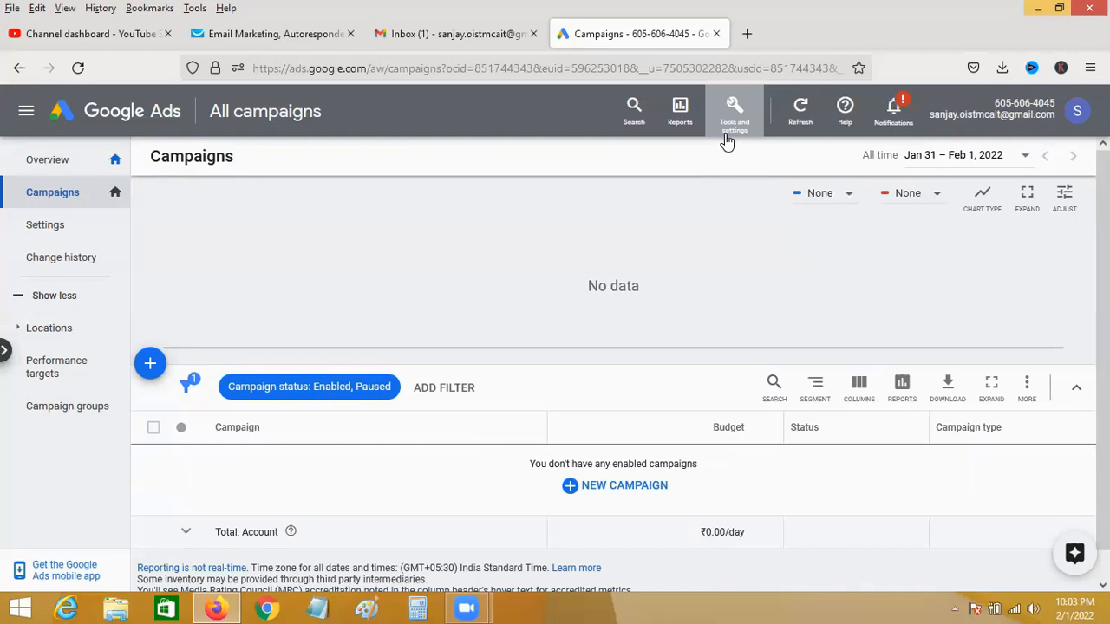
Step: Start a new conversion action from the account's conversions page, choosing website conversions as the kind to track
left_click(744, 124)
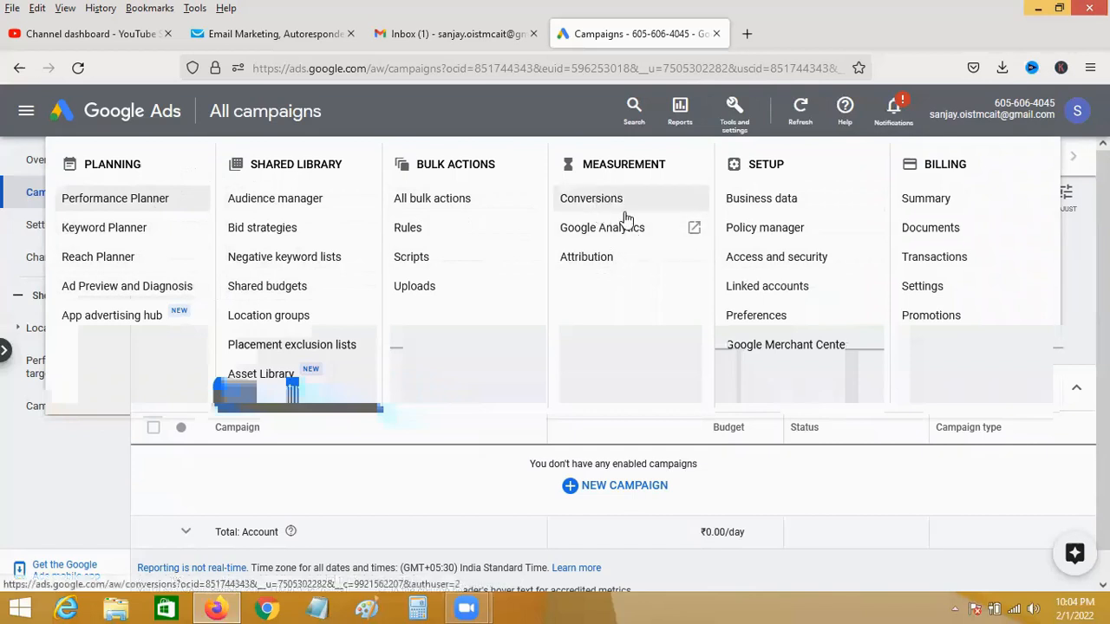
left_click(601, 201)
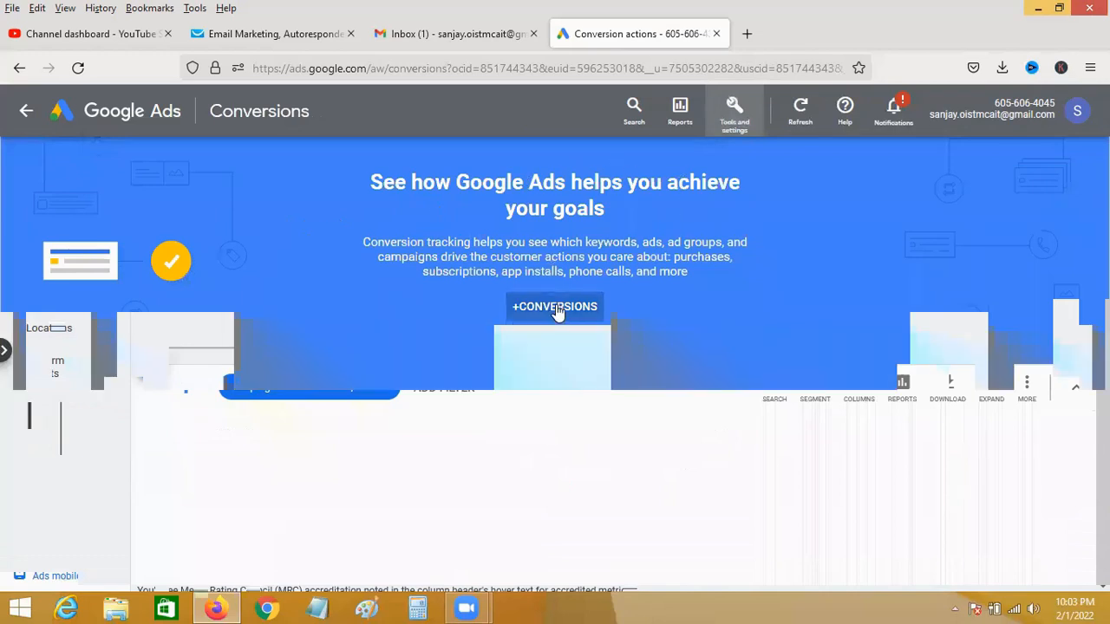
left_click(555, 309)
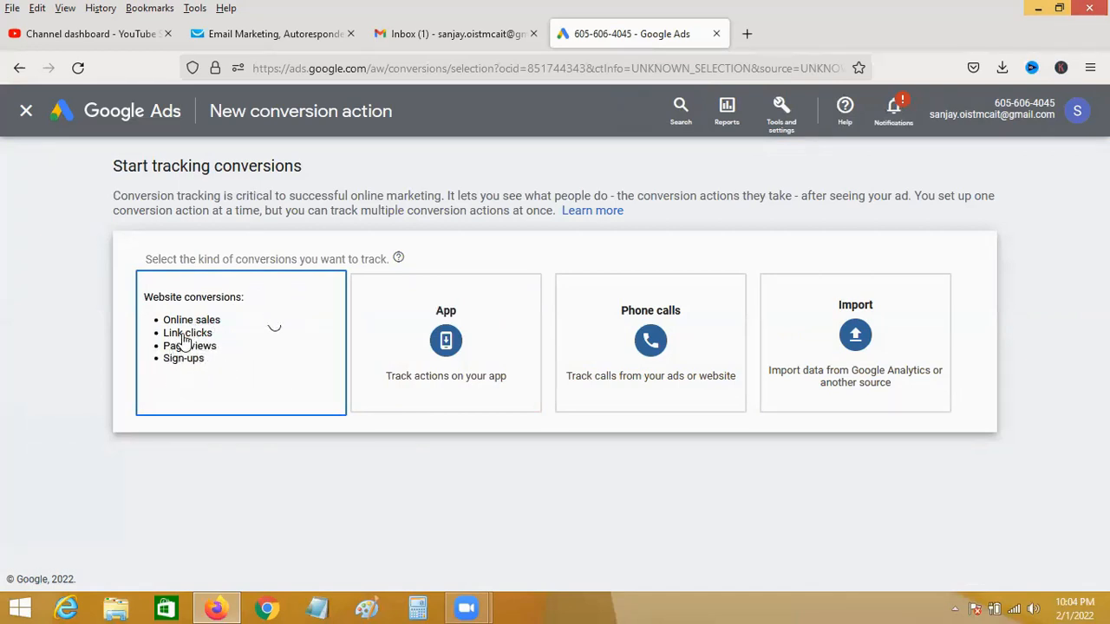
left_click(261, 342)
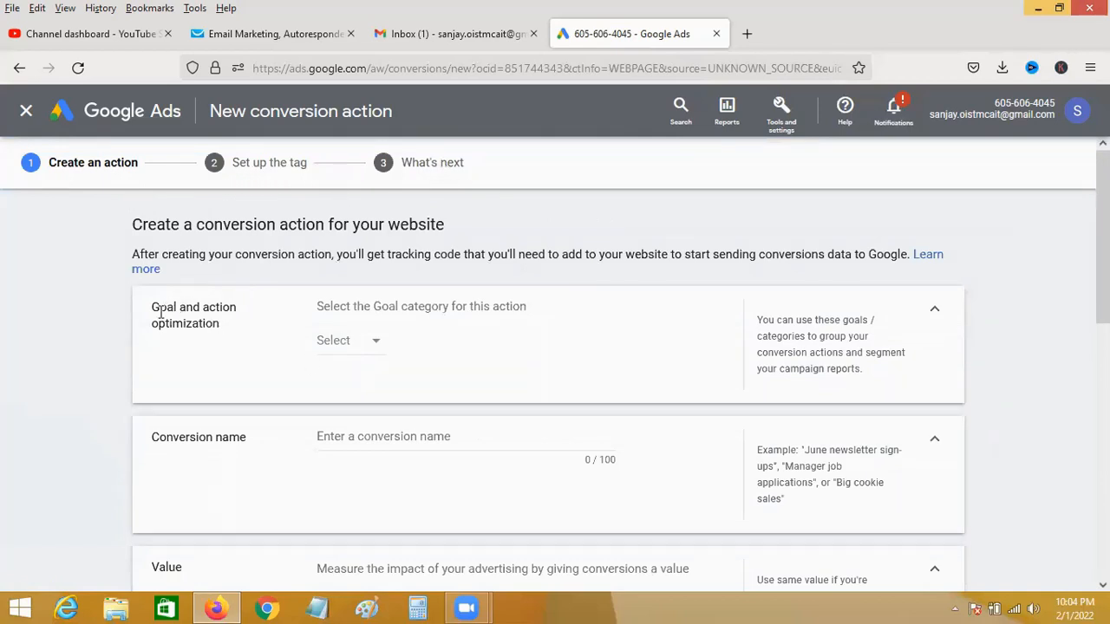
Step: Set the goal category of the website conversion action to Submit lead form
left_click(377, 346)
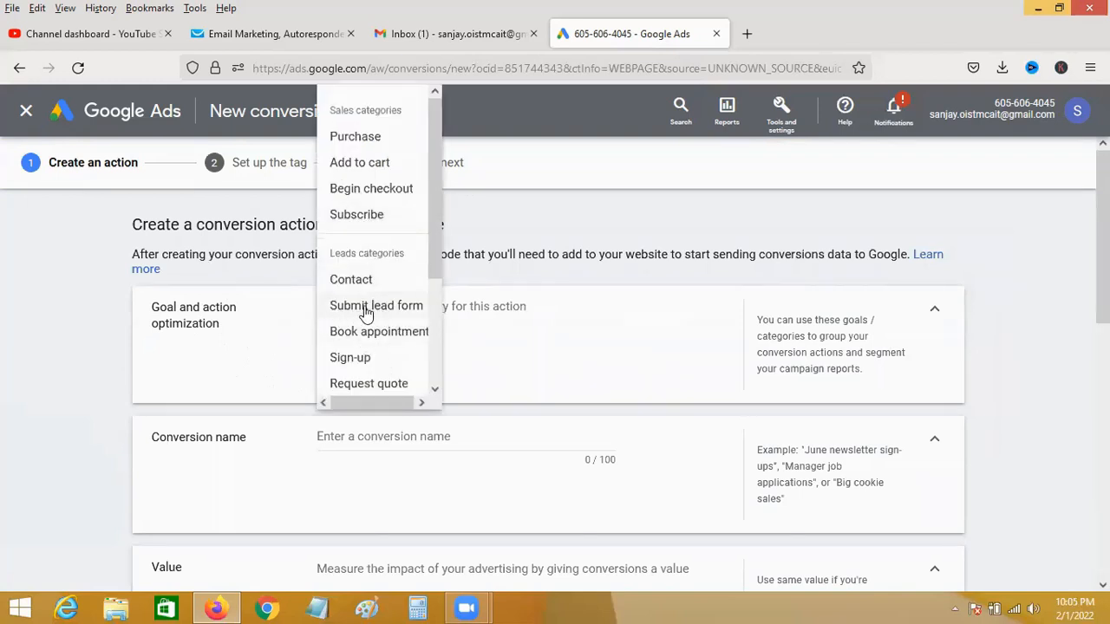
left_click(366, 308)
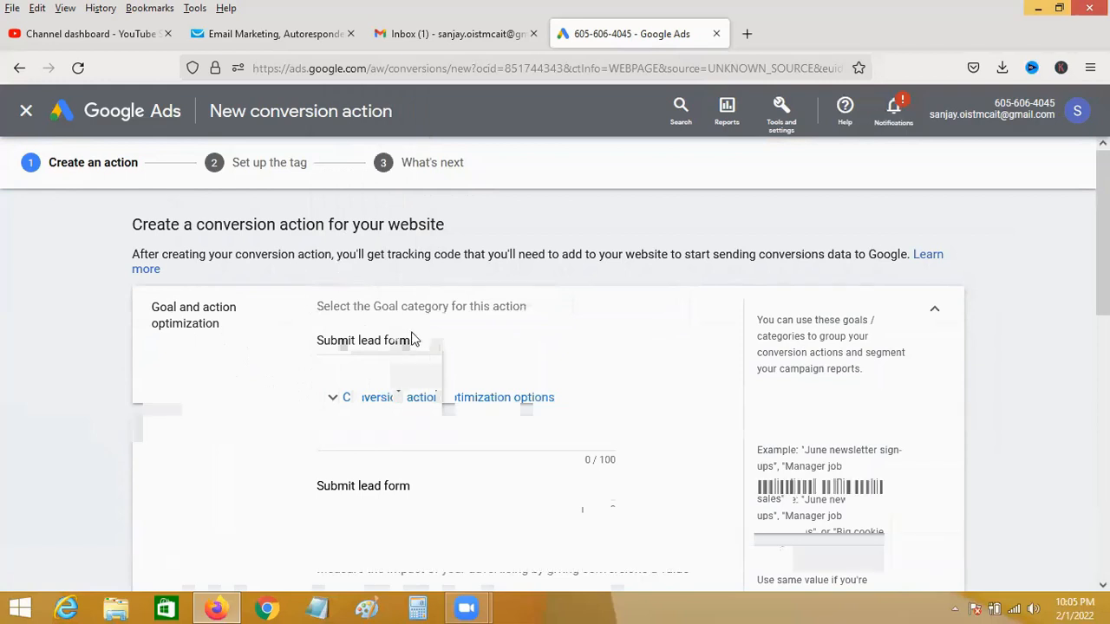
Step: Set the conversion count to One and use the same value for each conversion
scroll(408, 368, "down", 1)
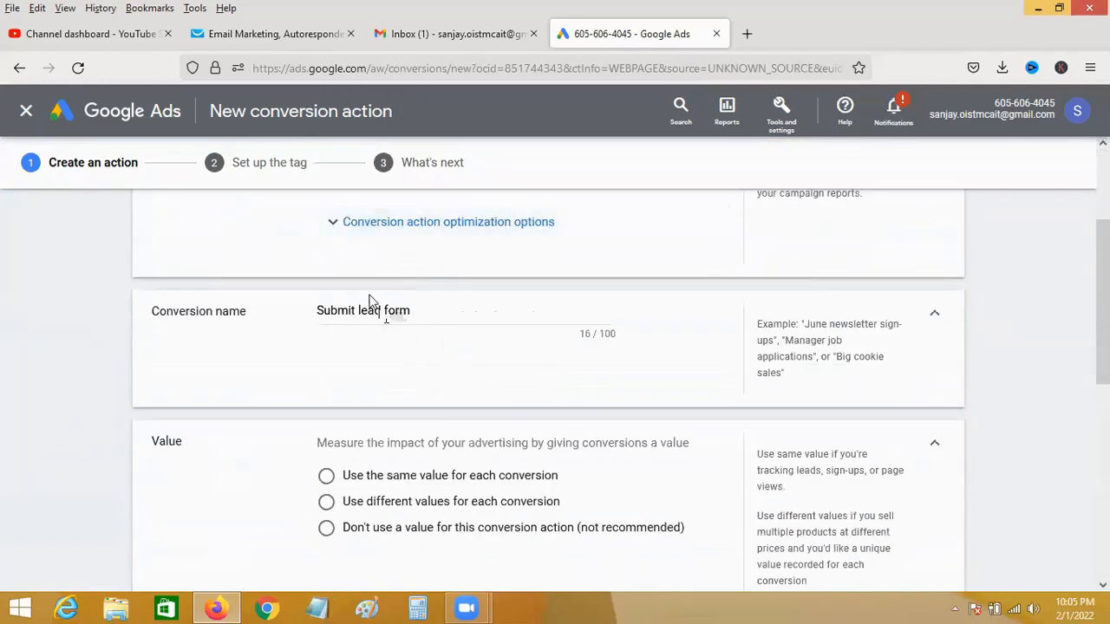
scroll(384, 426, "down", 1)
scroll(388, 411, "down", 1)
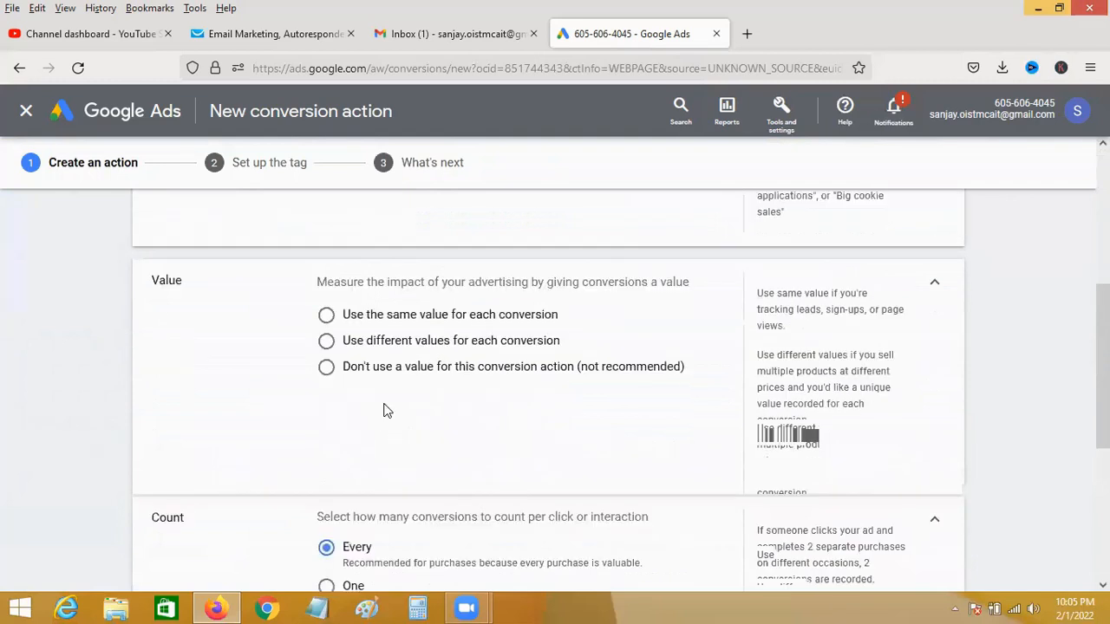
scroll(386, 409, "down", 1)
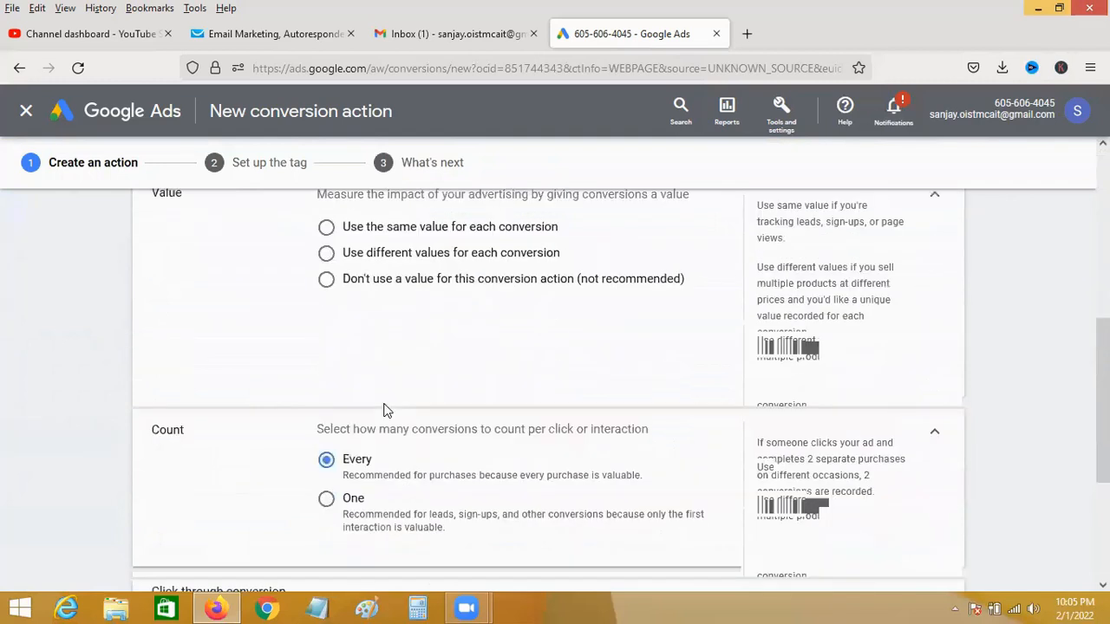
left_click(327, 499)
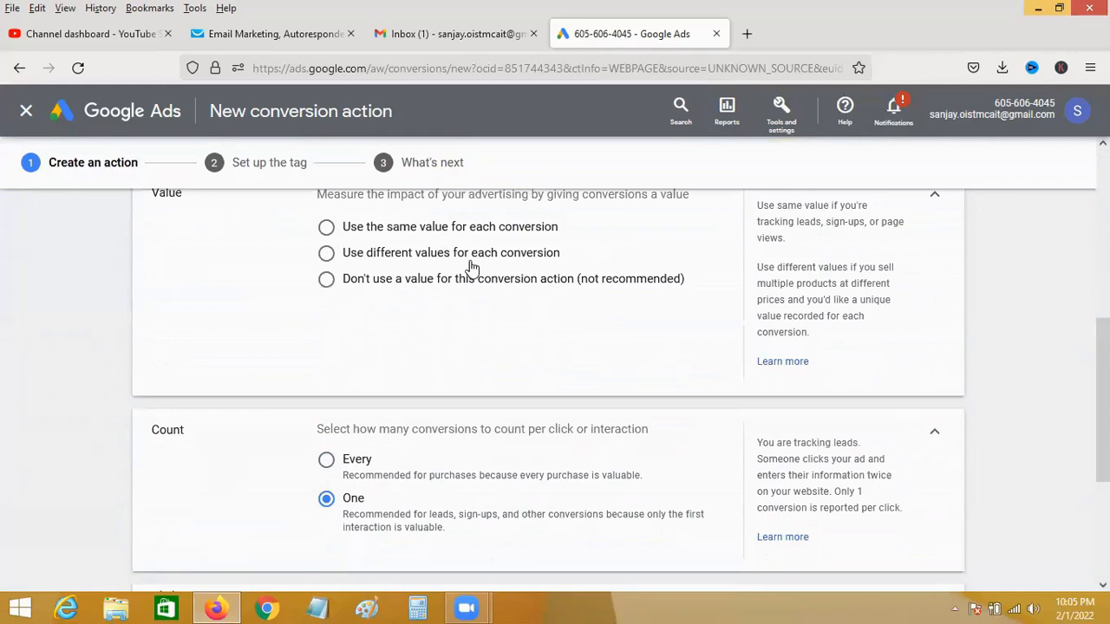
left_click(327, 228)
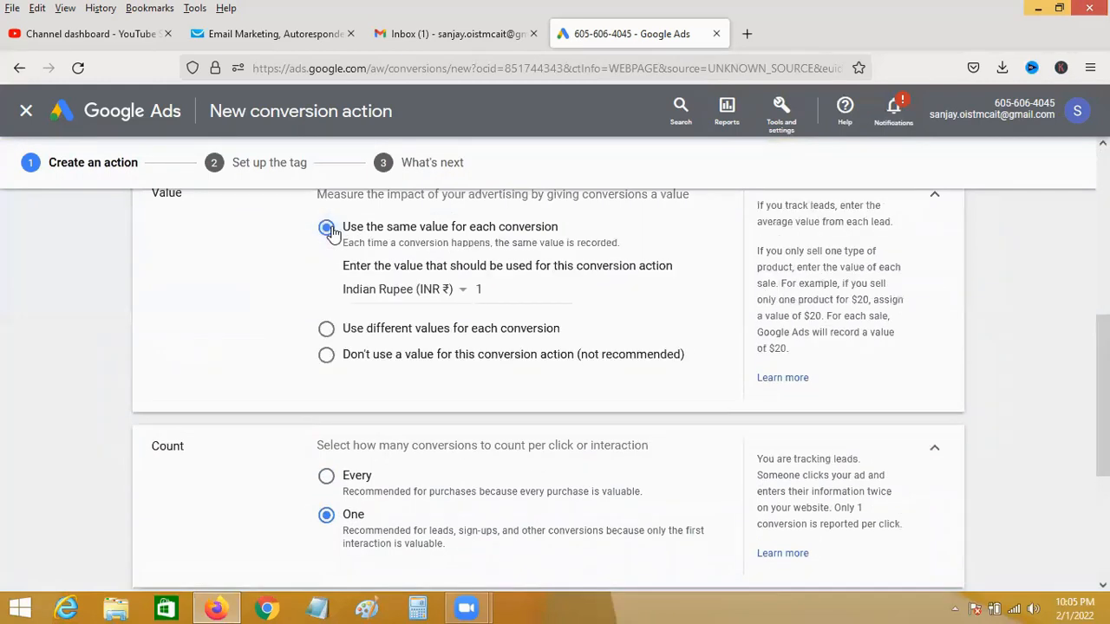
Step: Review the remaining conversion settings, keep them as they are, and create the conversion action
scroll(308, 425, "down", 1)
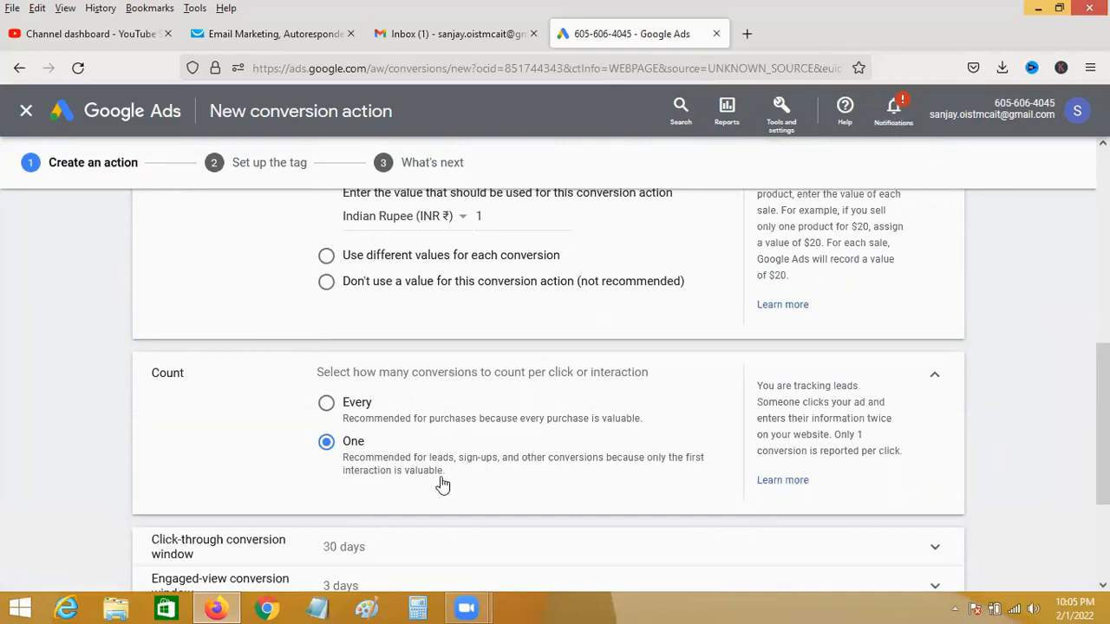
scroll(366, 372, "down", 2)
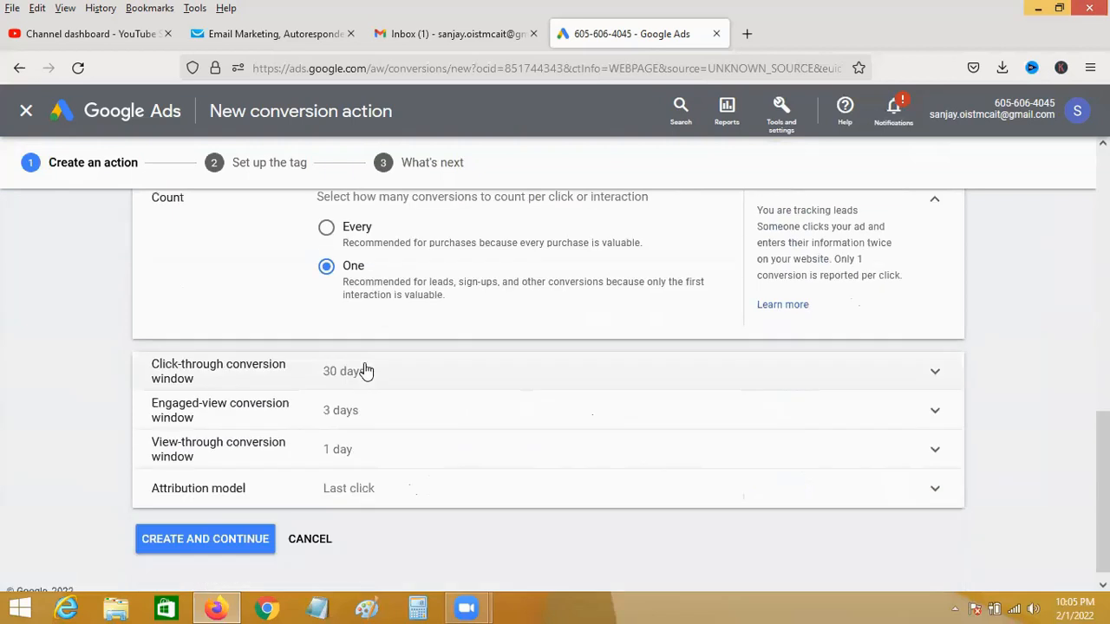
scroll(365, 380, "up", 3)
scroll(364, 381, "up", 2)
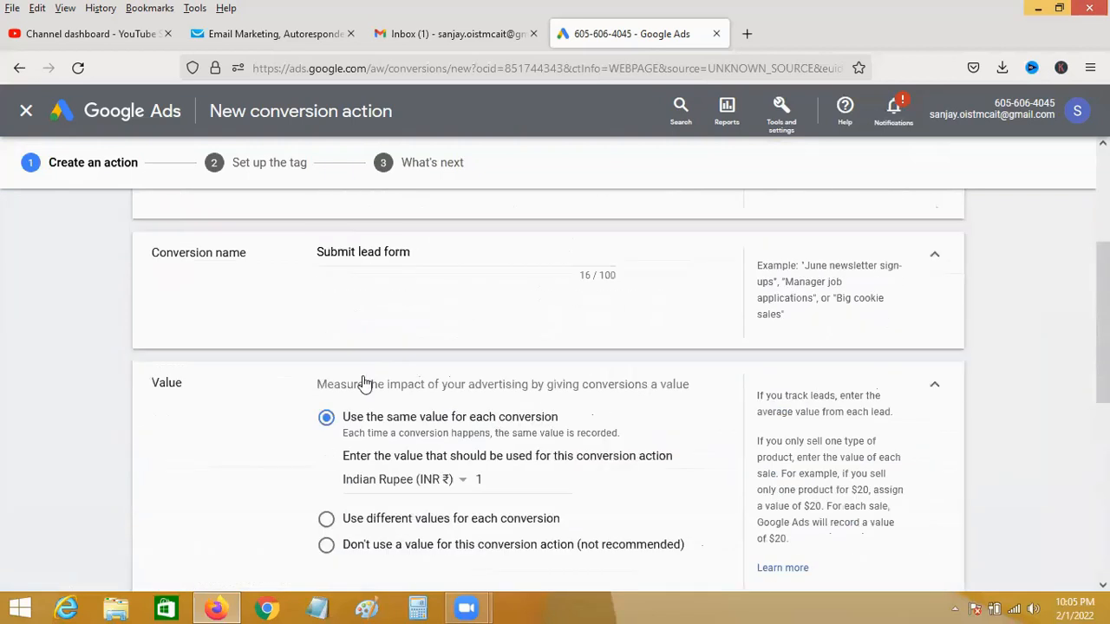
scroll(364, 384, "down", 5)
left_click(228, 529)
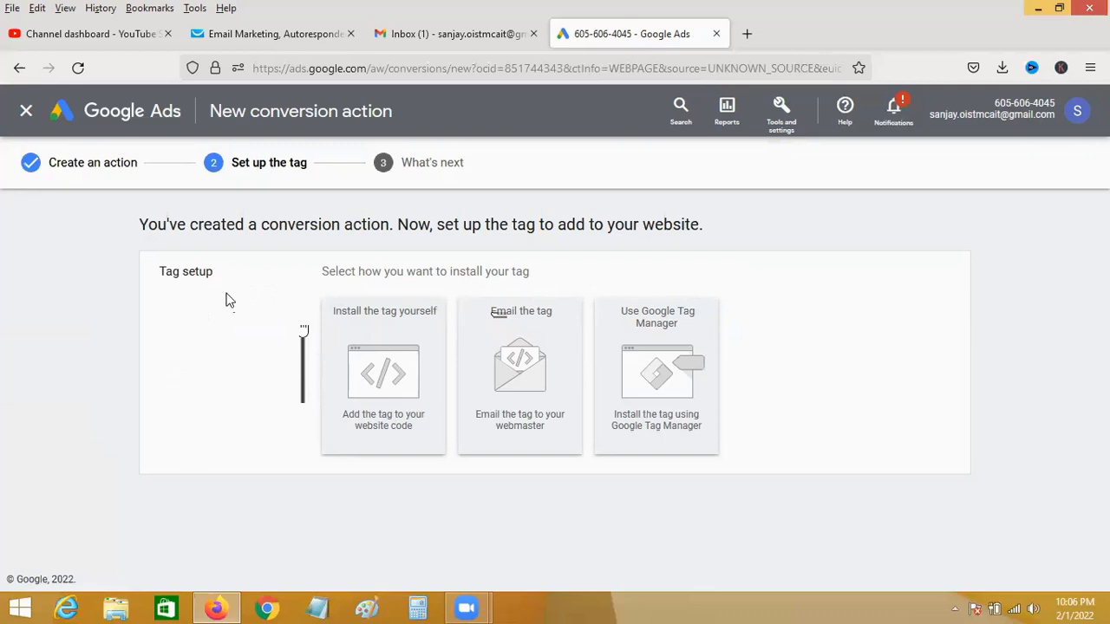
Step: Choose to install the tag yourself and copy the whole global site tag code
left_click(382, 373)
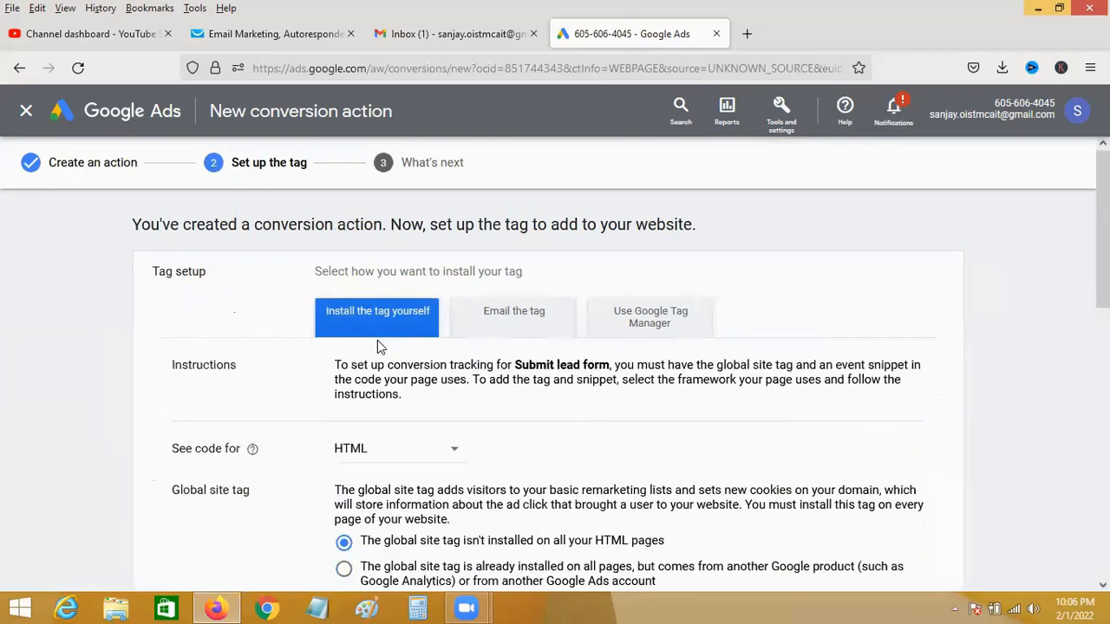
scroll(373, 338, "down", 3)
scroll(368, 333, "down", 2)
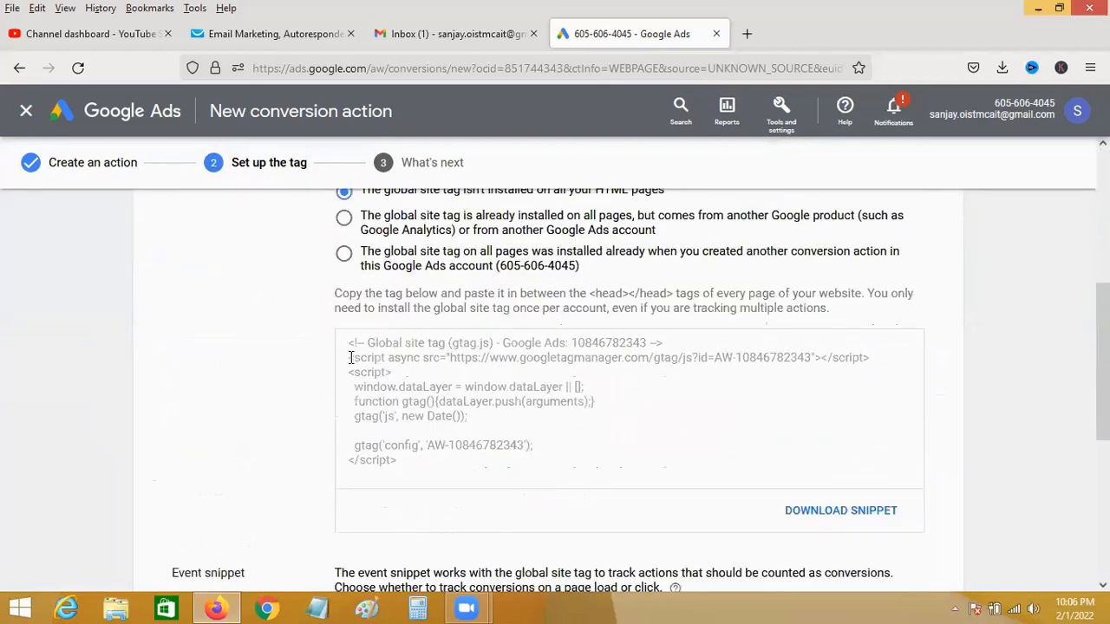
left_click_drag(351, 345, 399, 461)
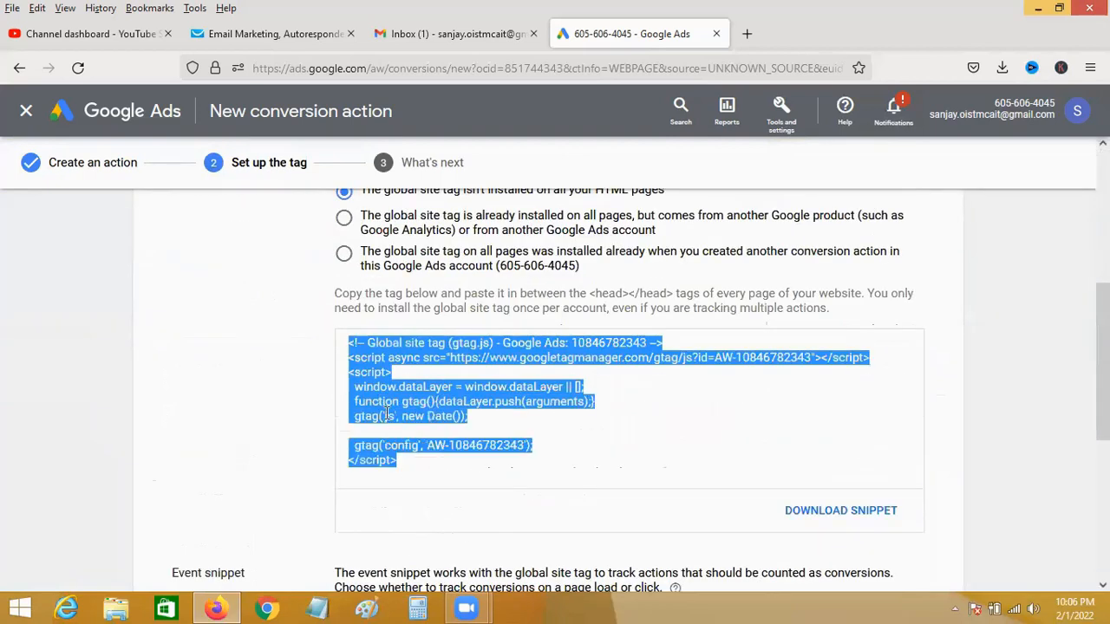
right_click(378, 358)
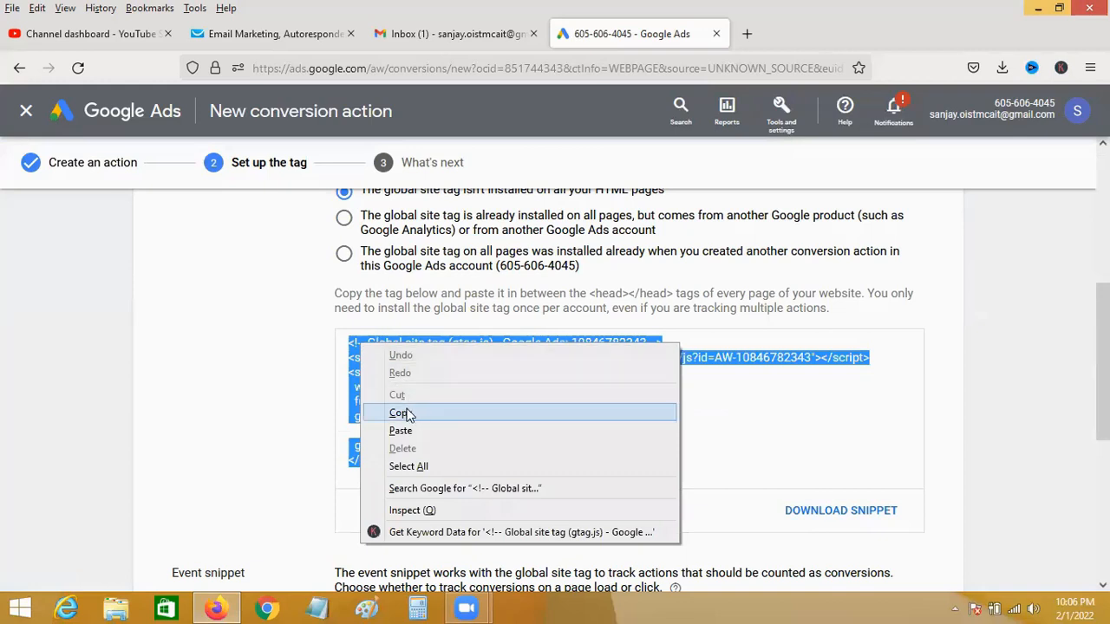
left_click(402, 414)
Step: Paste the global site tag into a blank Notepad document, add a dashed separator line below it, and minimize Notepad
left_click(317, 609)
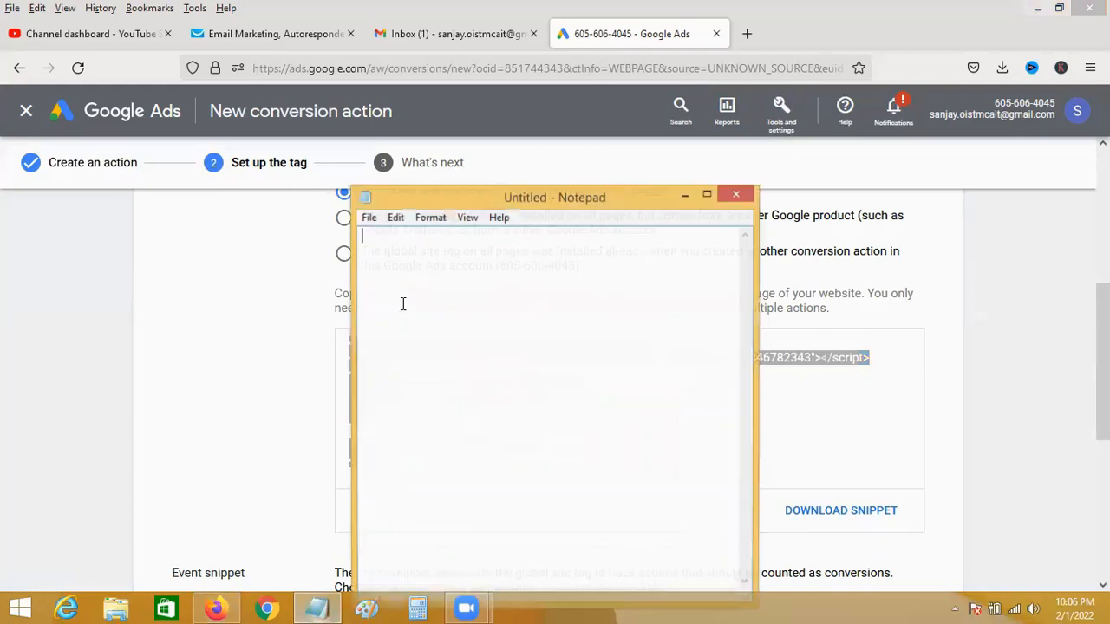
right_click(379, 253)
left_click(423, 324)
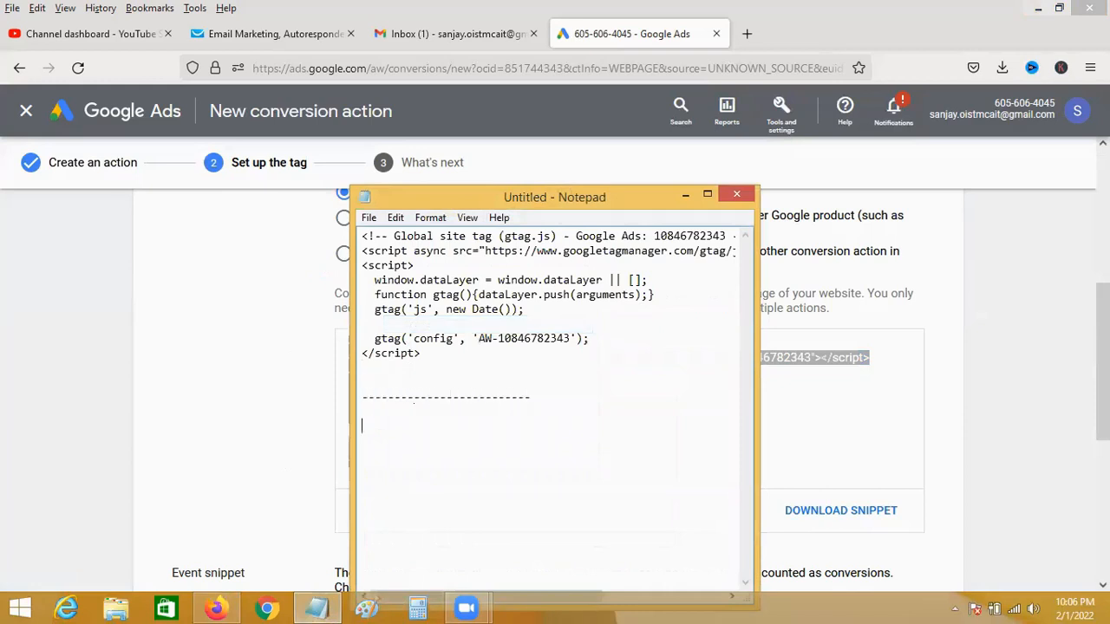
left_click(684, 196)
Step: Copy the page-load event snippet from Google Ads and paste it below the separator line in the Notepad document
scroll(347, 434, "down", 5)
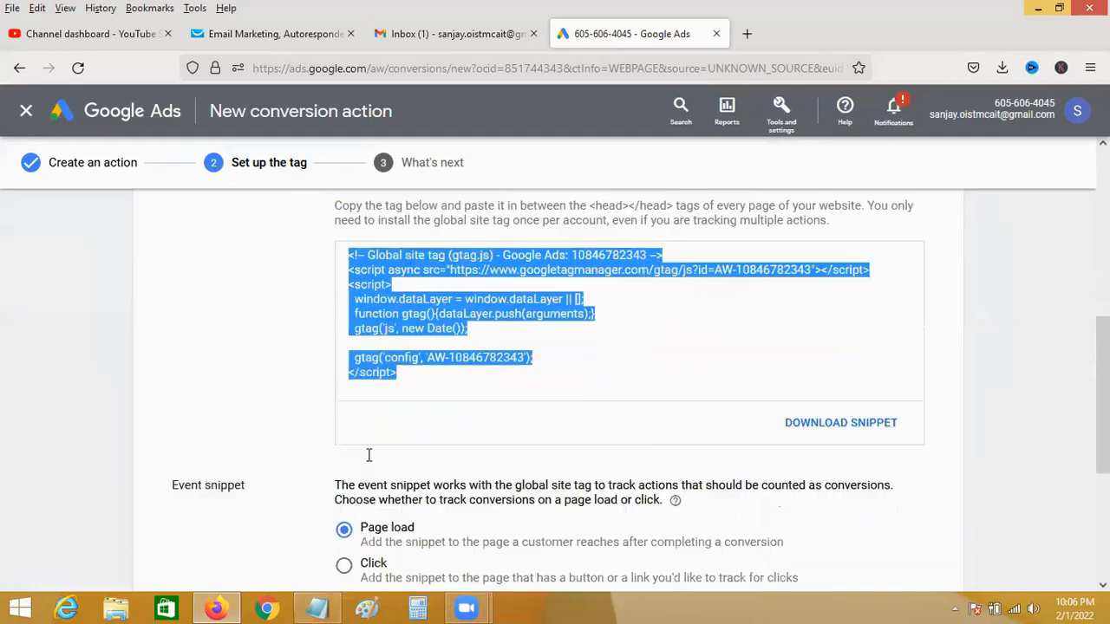
scroll(296, 396, "down", 2)
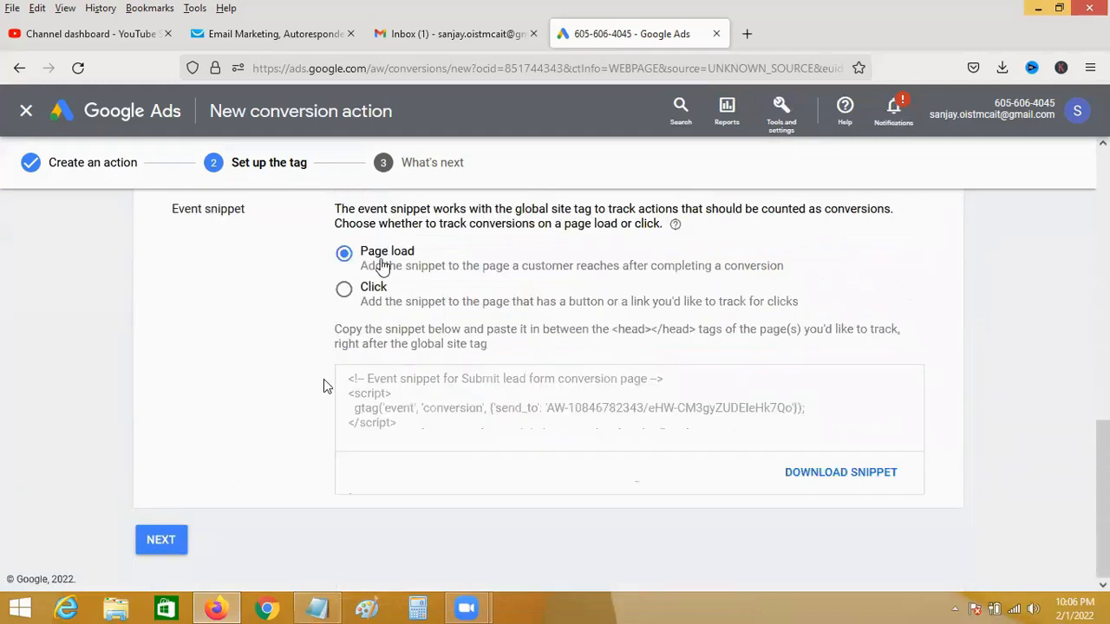
left_click(388, 423)
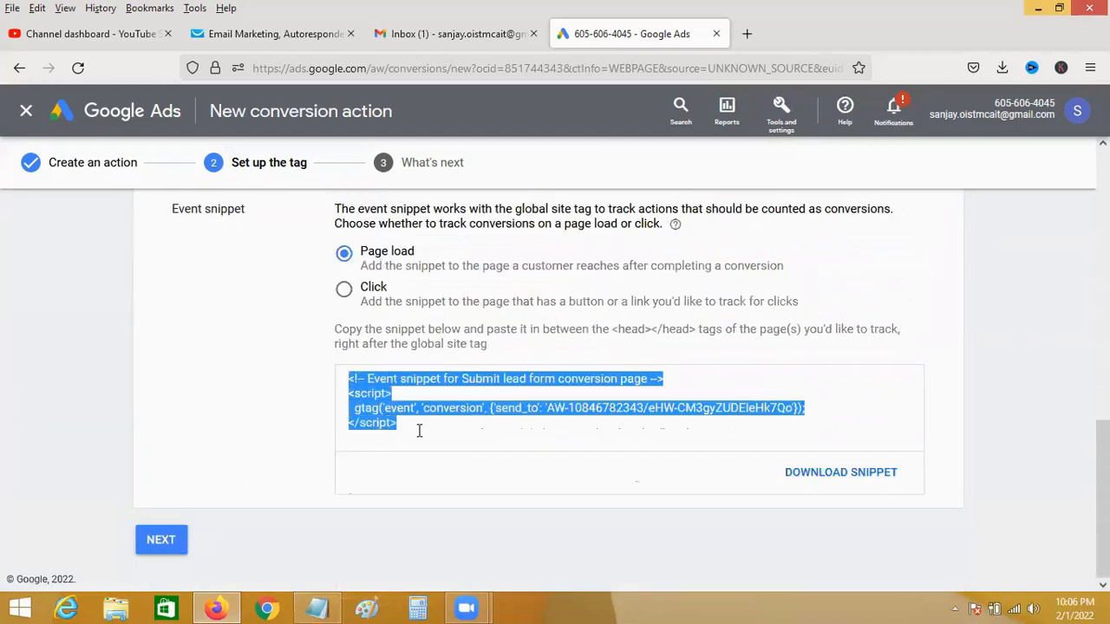
right_click(350, 395)
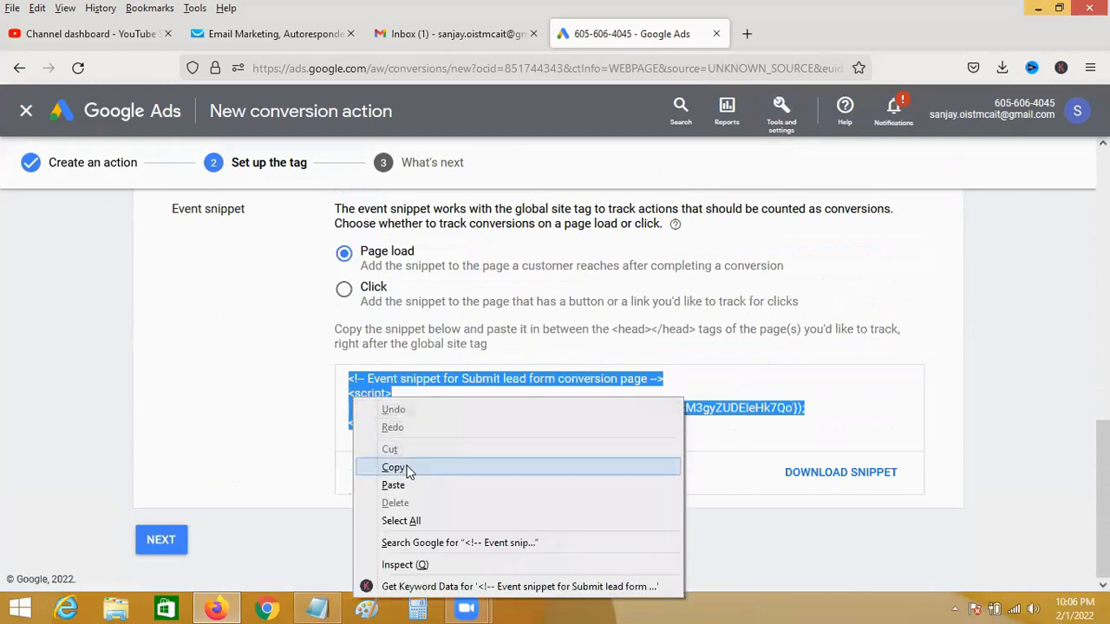
left_click(406, 465)
left_click(317, 609)
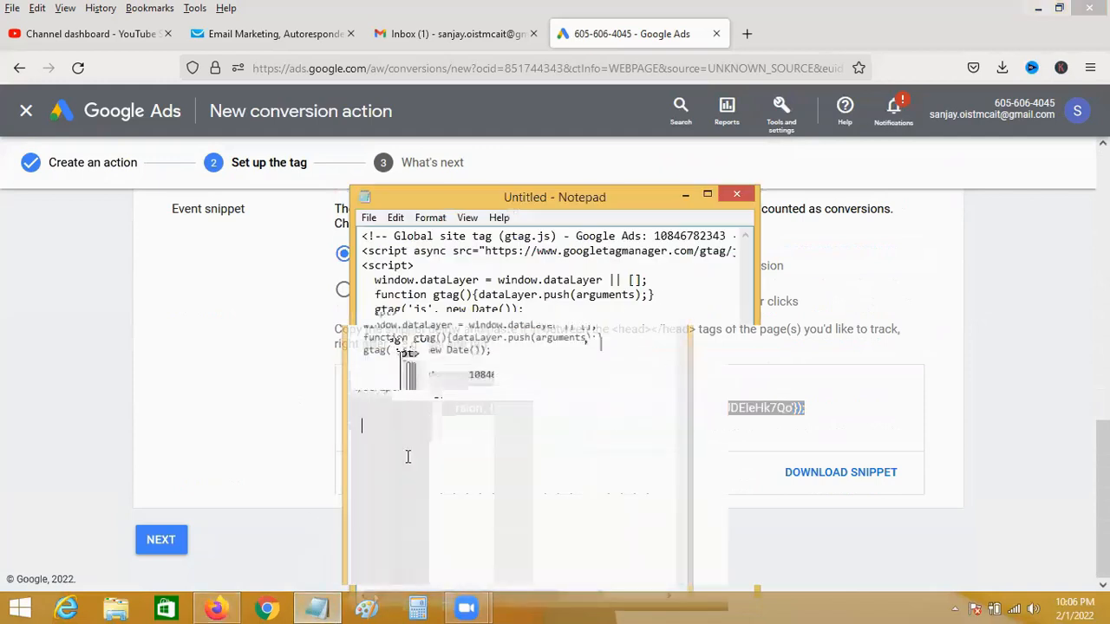
key("ctrl+v")
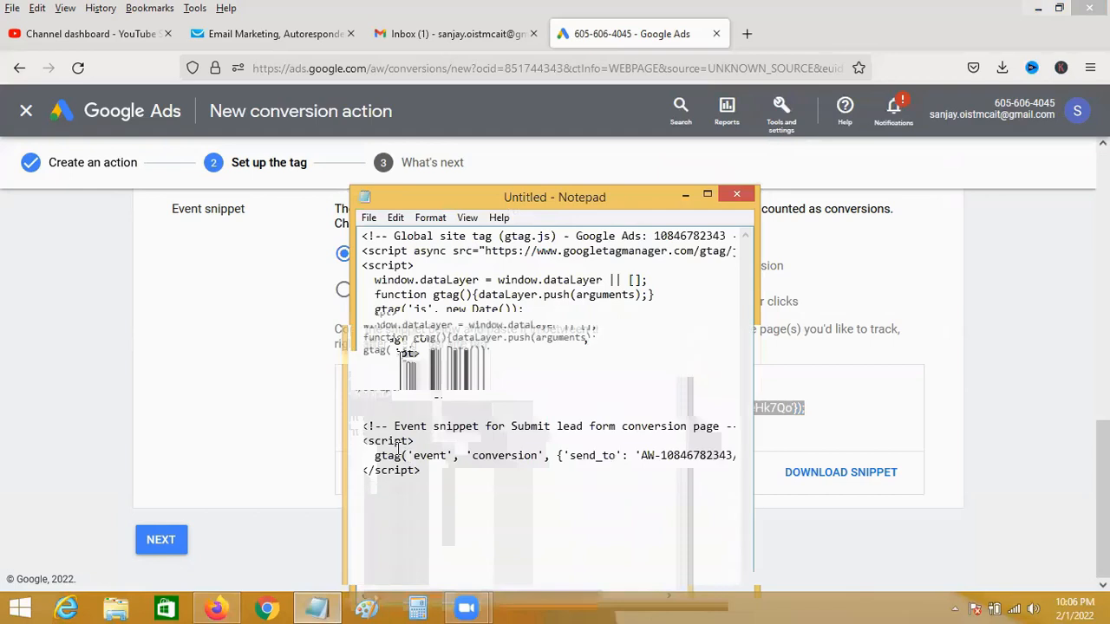
Step: Compare the conversion ID in the global site tag with the one in the event snippet
left_click_drag(479, 338, 572, 338)
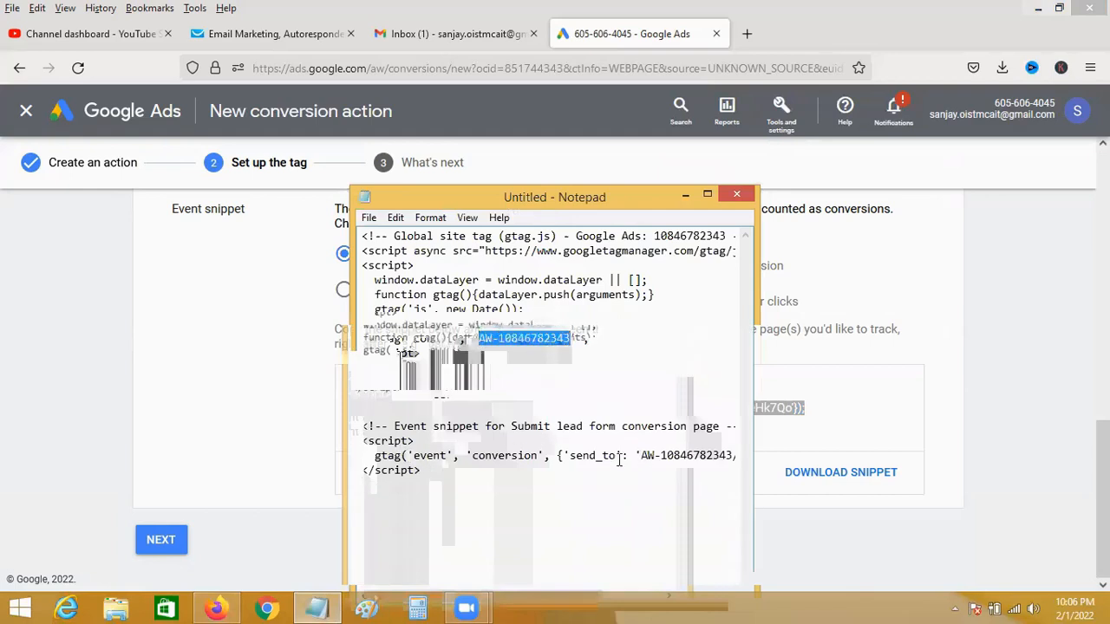
left_click_drag(641, 455, 735, 455)
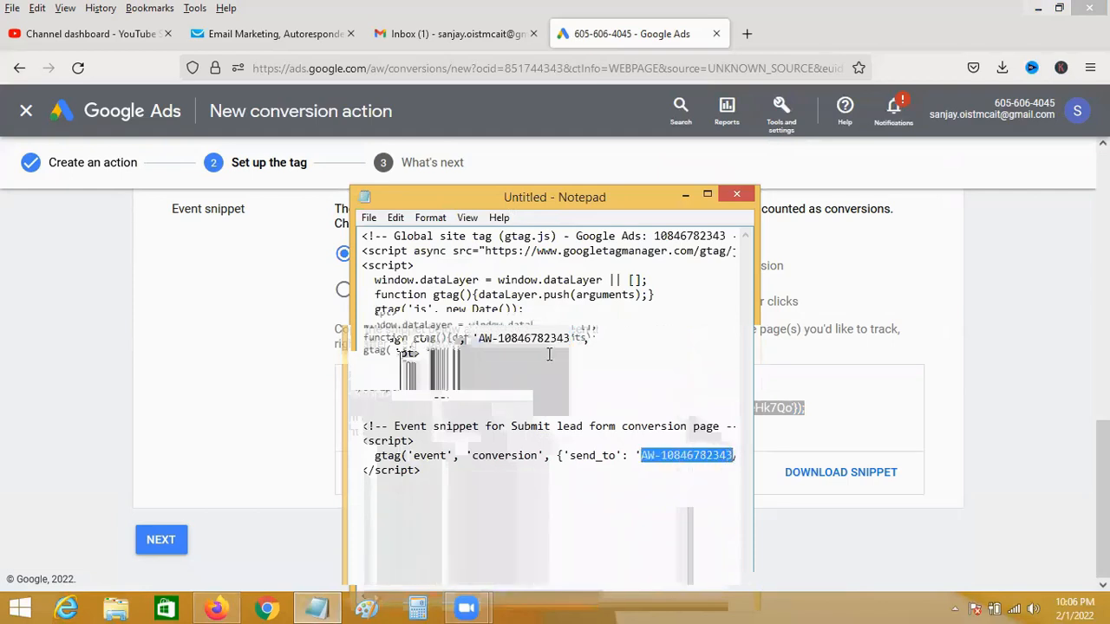
Step: Save the Notepad document as "new ads 01-02-2022" in the 31-01-2022 folder and minimize Notepad
left_click(368, 218)
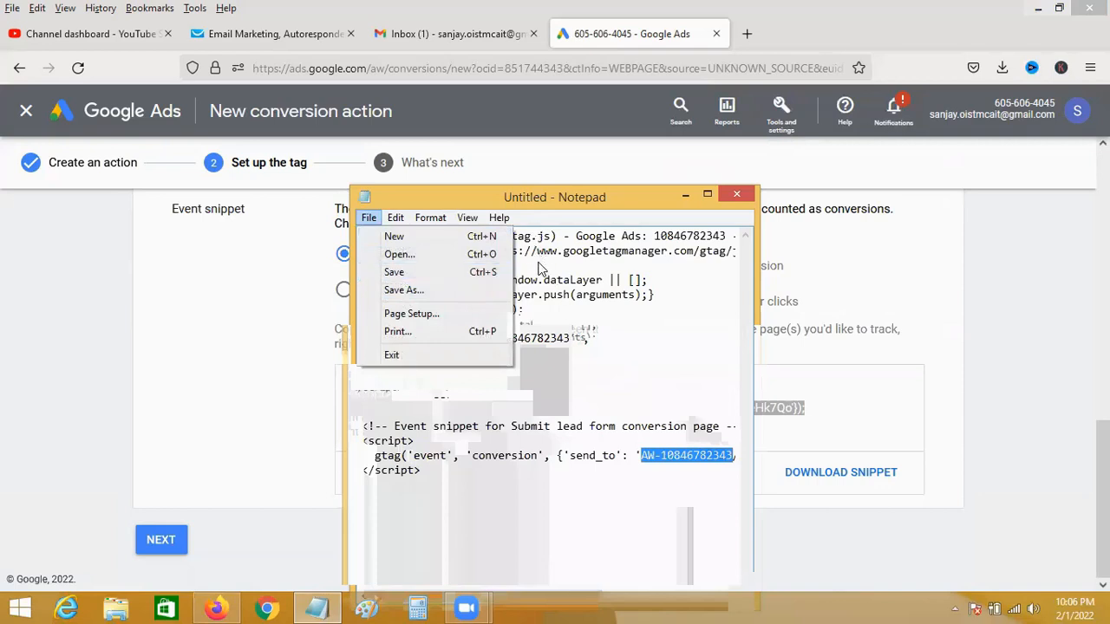
mouse_move(430, 217)
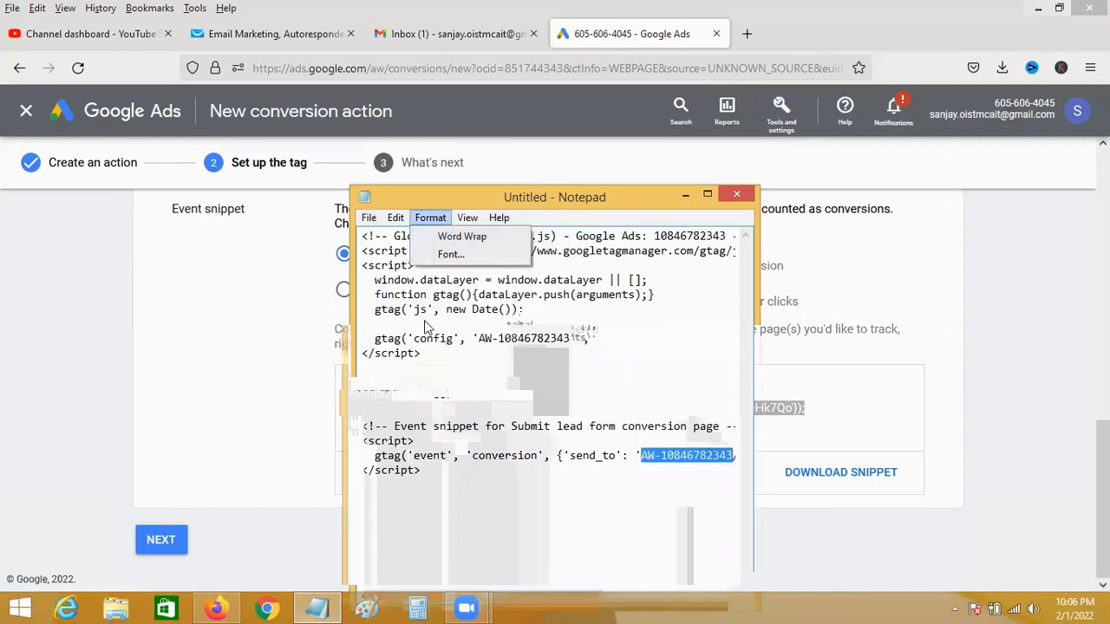
mouse_move(368, 218)
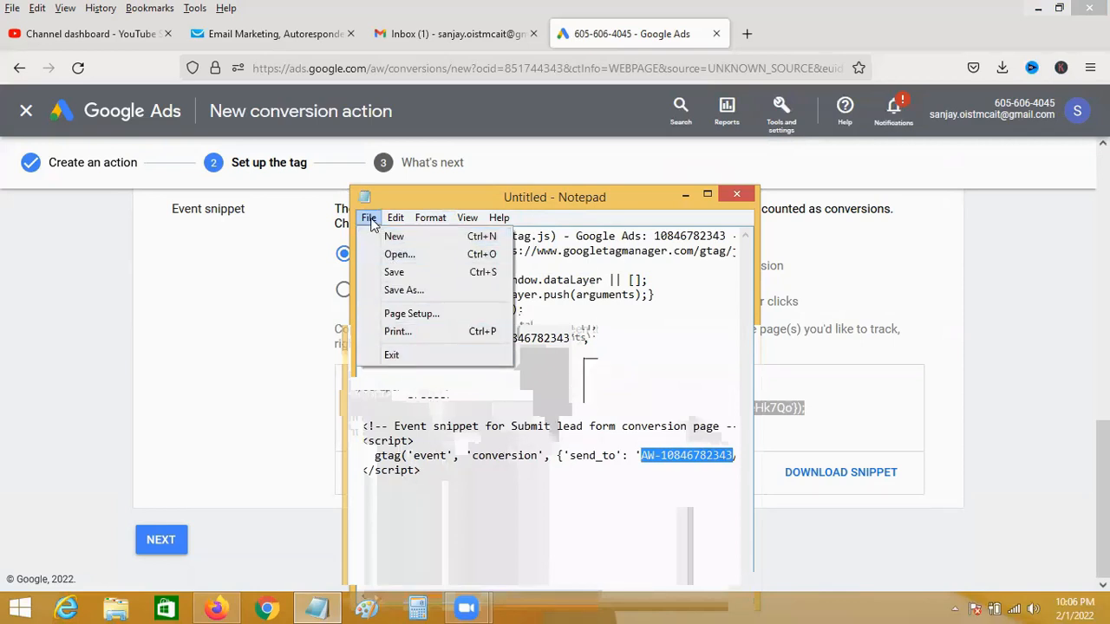
left_click(390, 271)
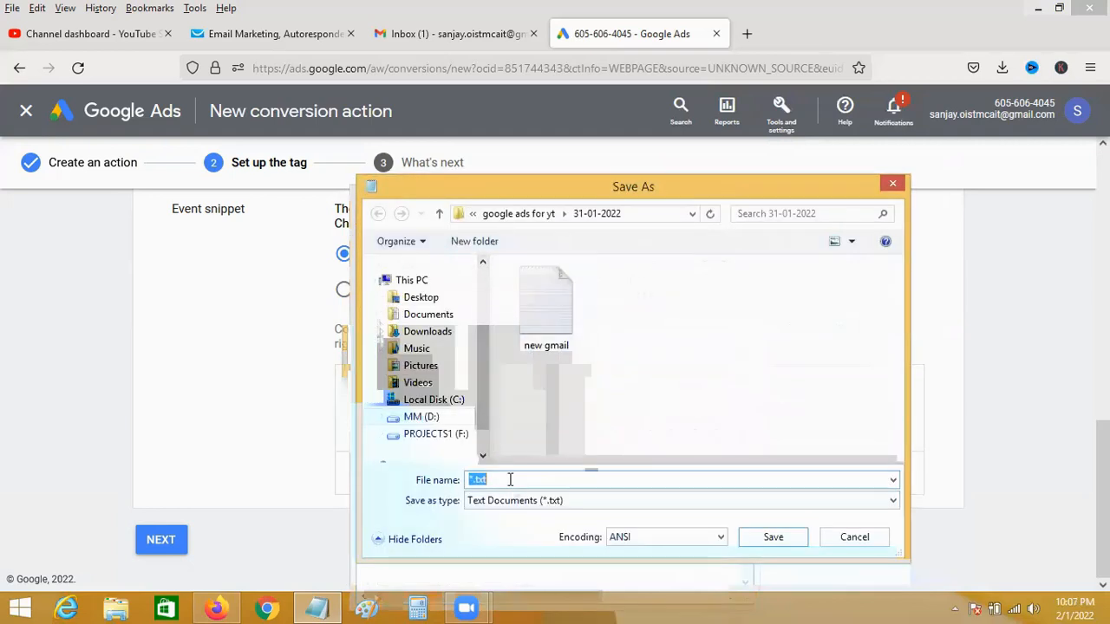
type("new")
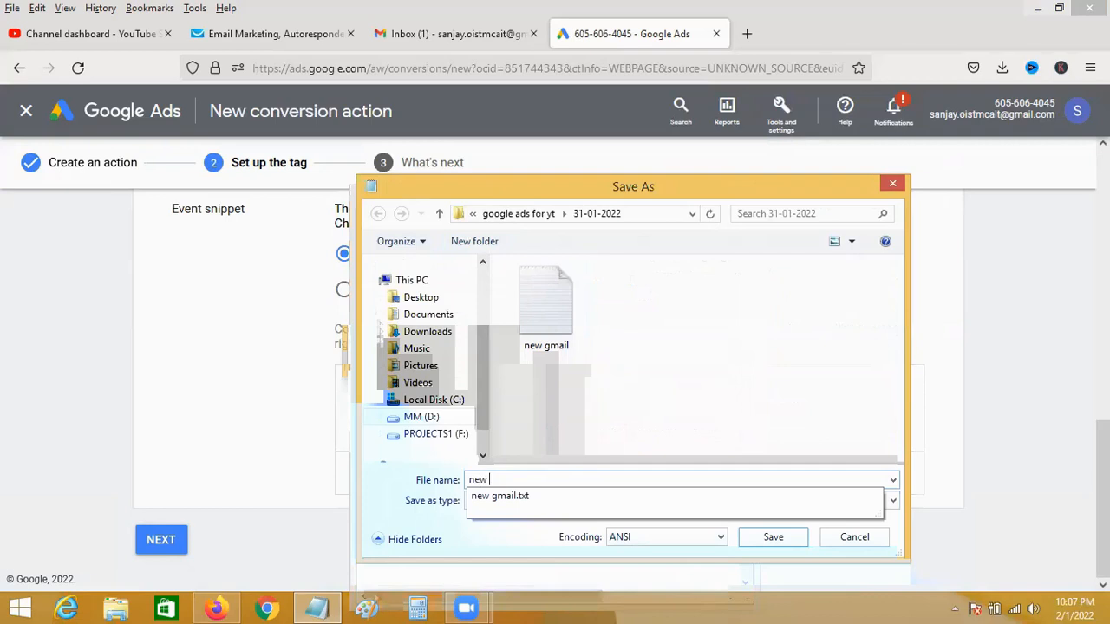
type(" ads 01")
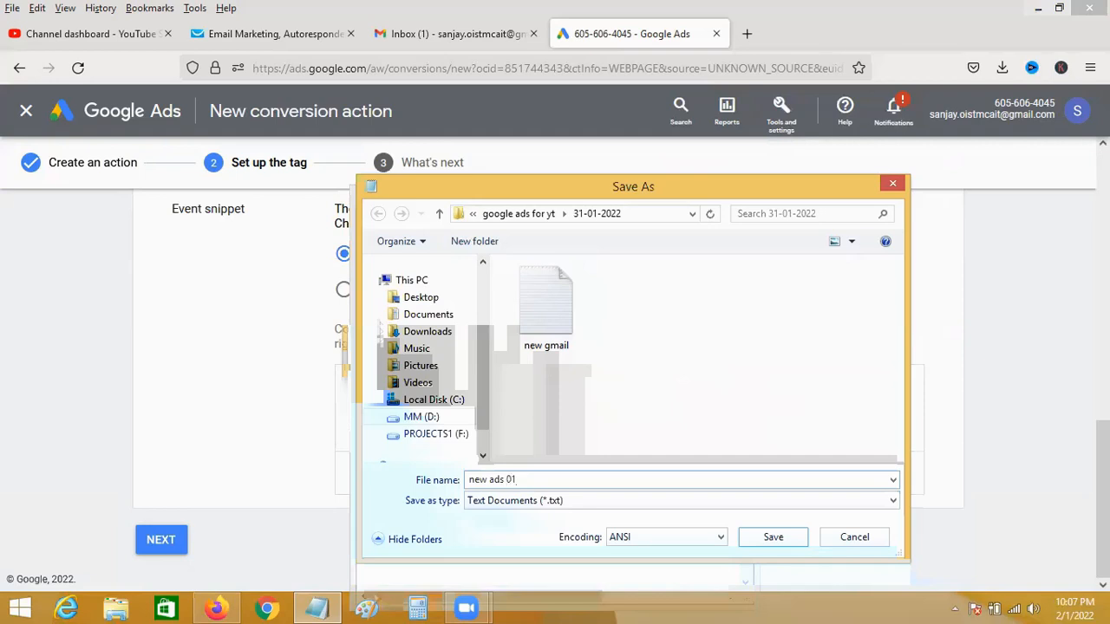
type("-02-")
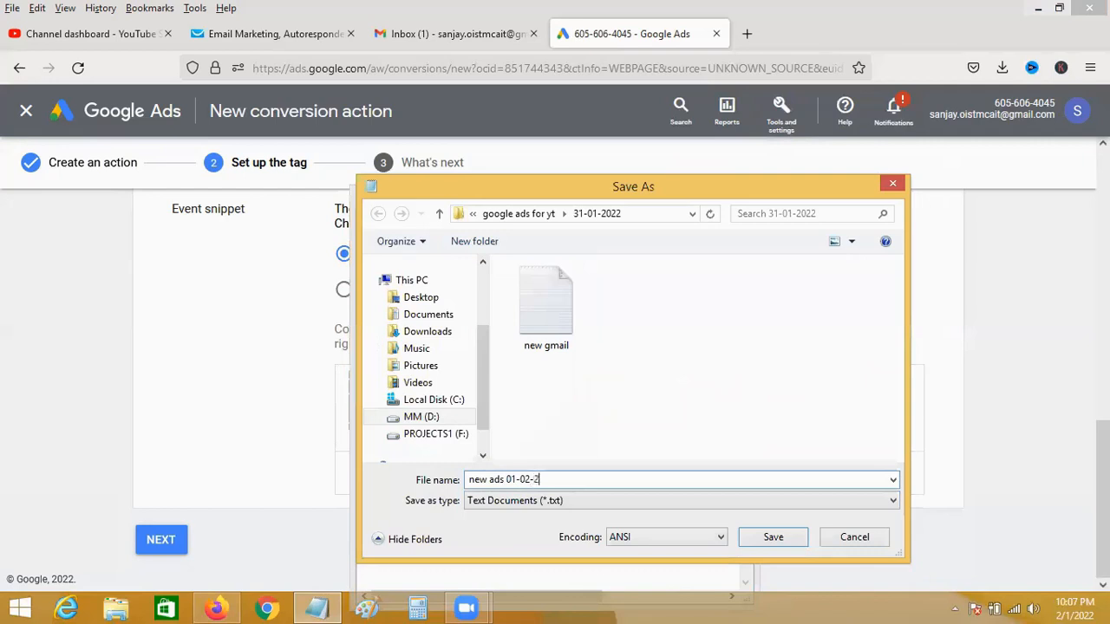
type("2022")
key("Return")
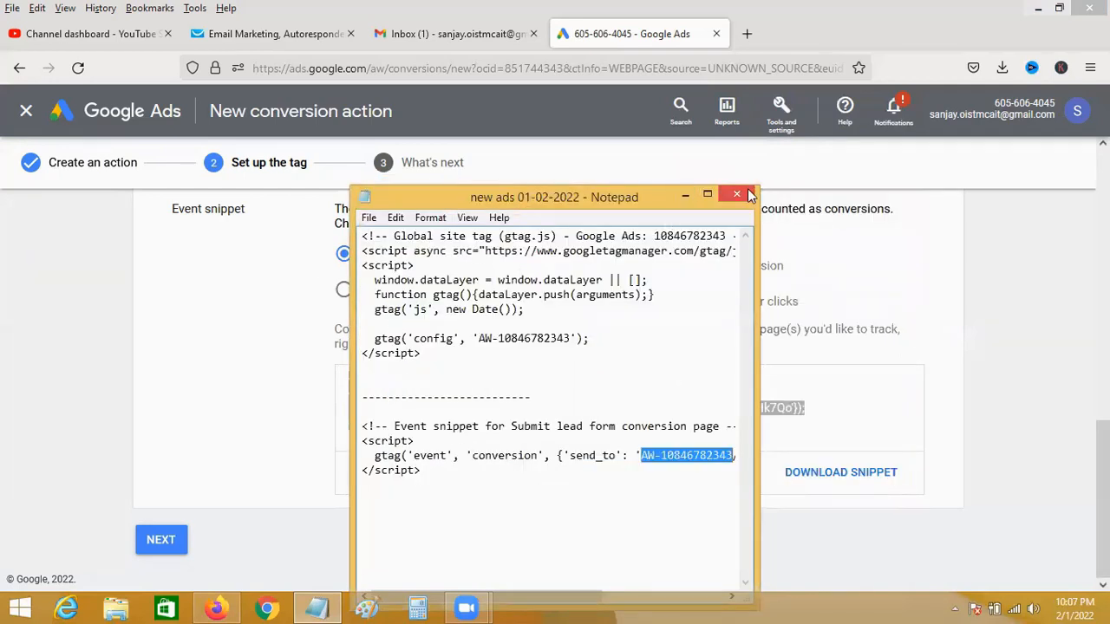
left_click(687, 196)
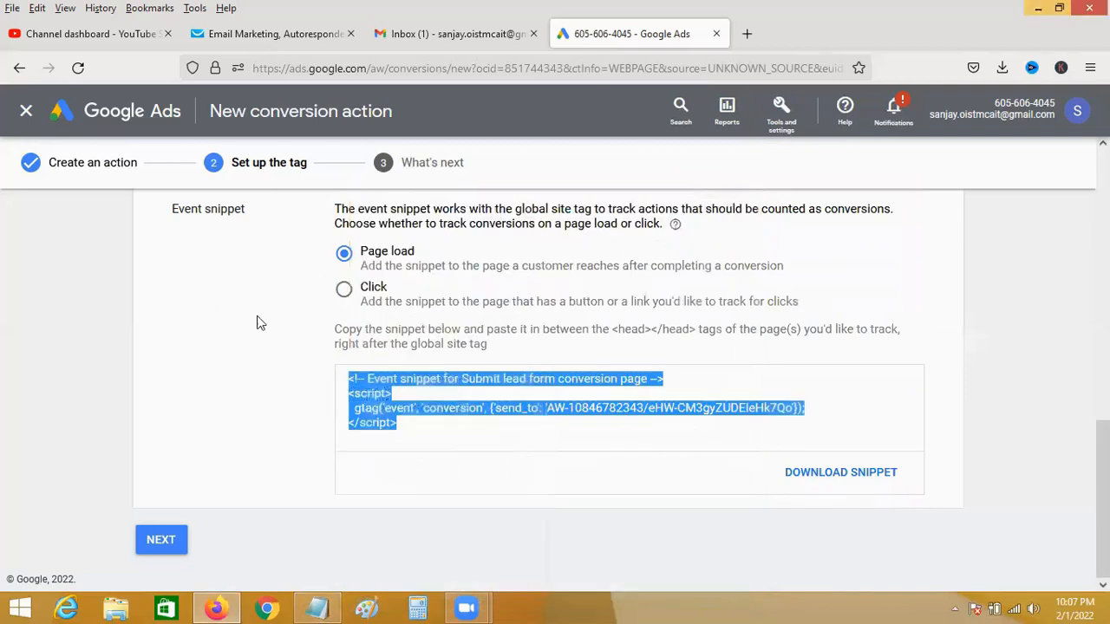
Step: Finish the Submit lead form conversion action setup and exit the conversion goals guide
left_click(163, 548)
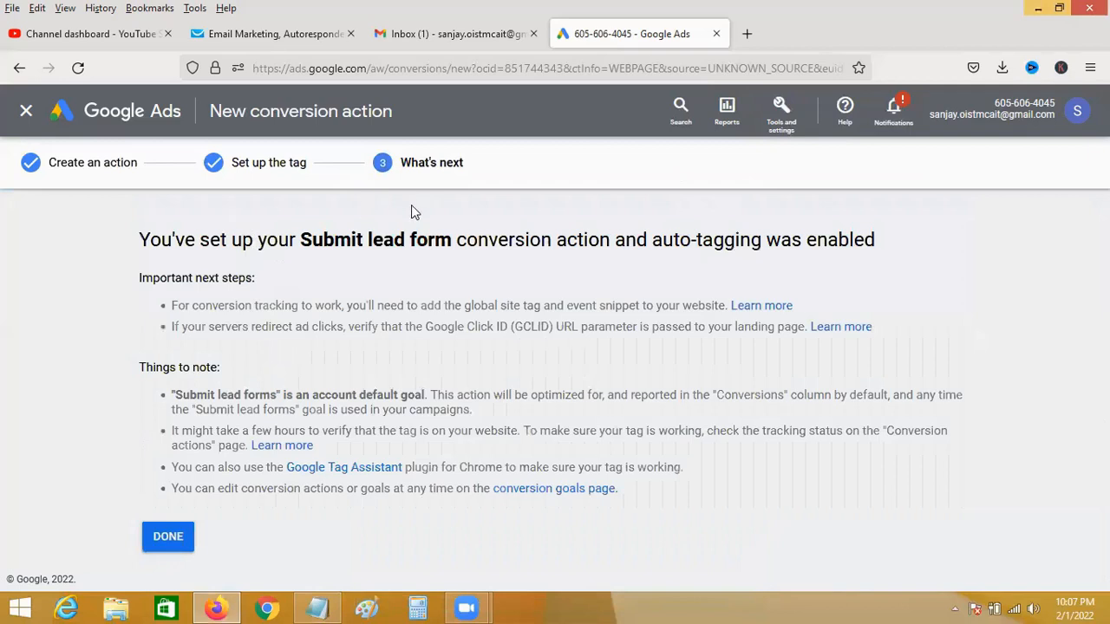
left_click(153, 534)
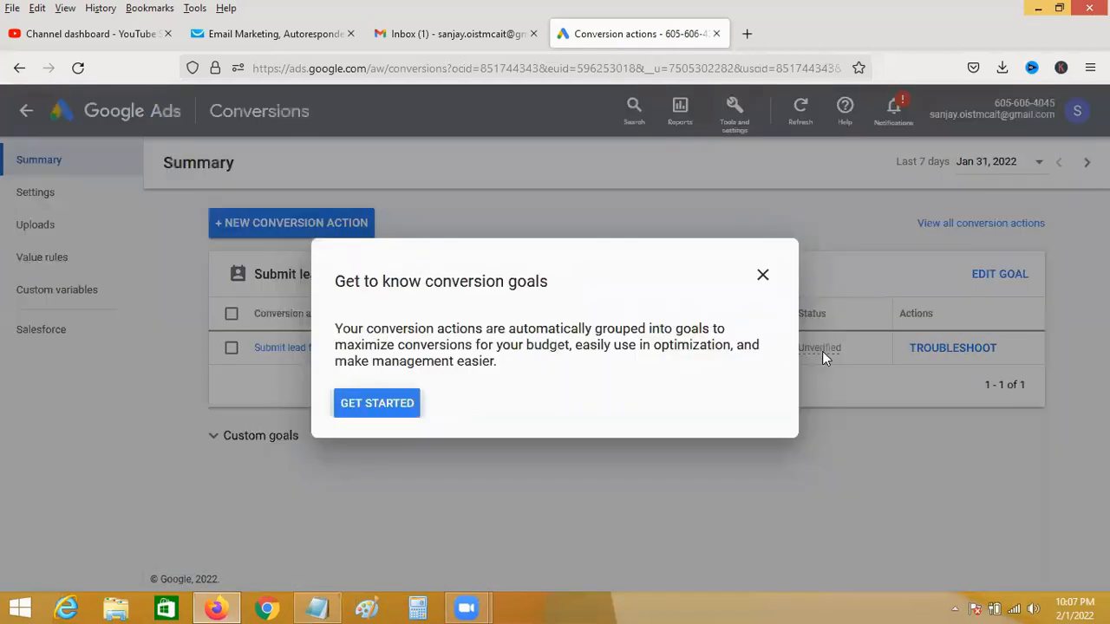
left_click(762, 276)
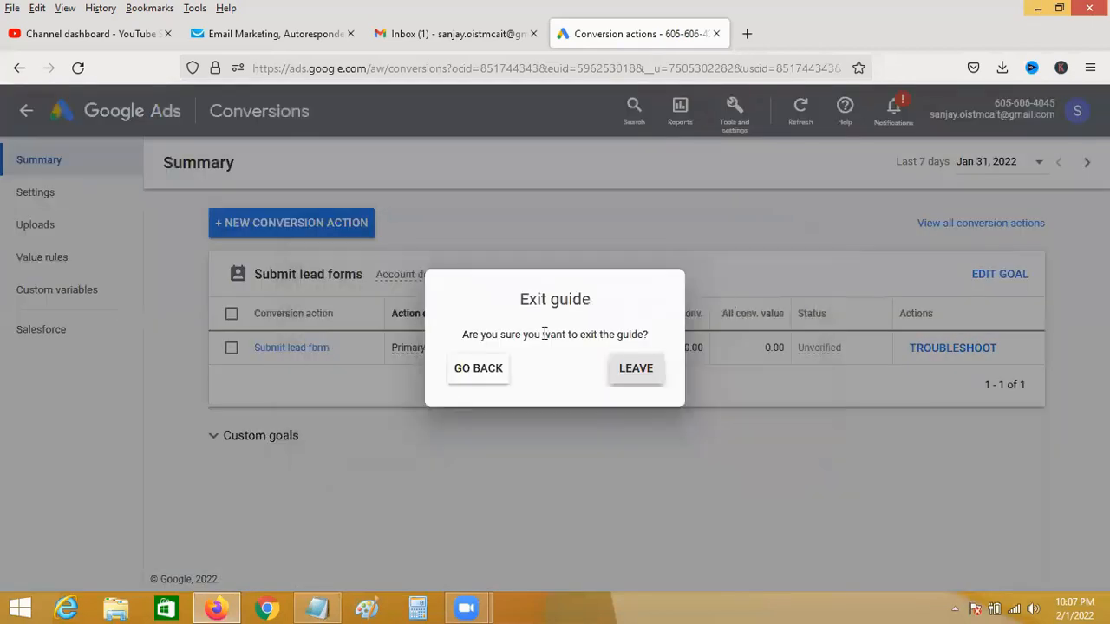
left_click(634, 369)
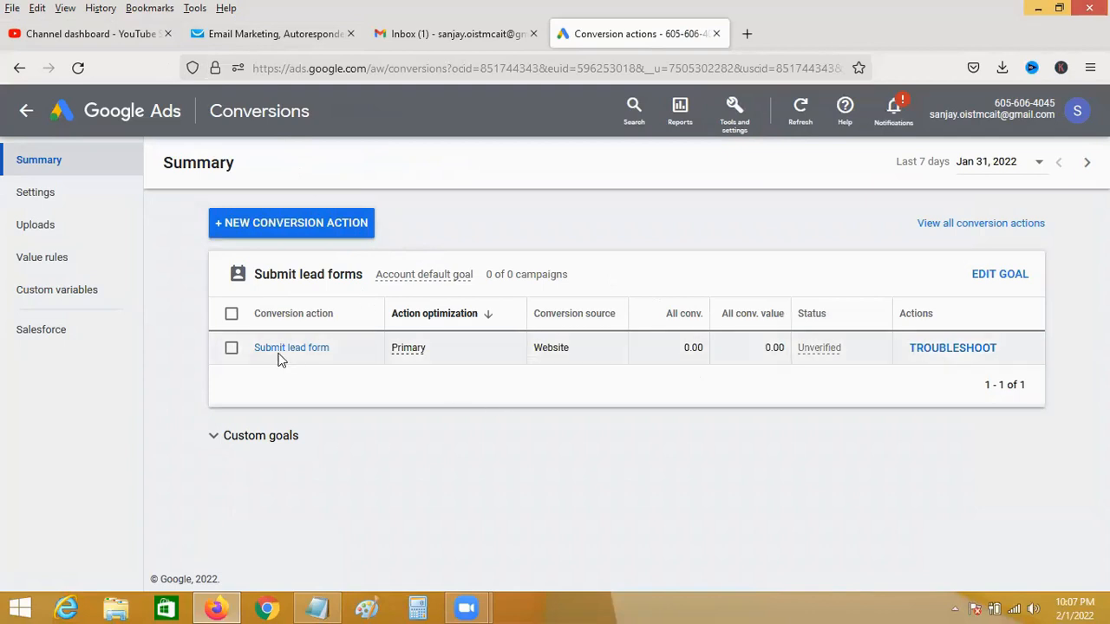
Step: Review the global site tag and its conversion ID in the saved Notepad file, and minimize the file
left_click(323, 600)
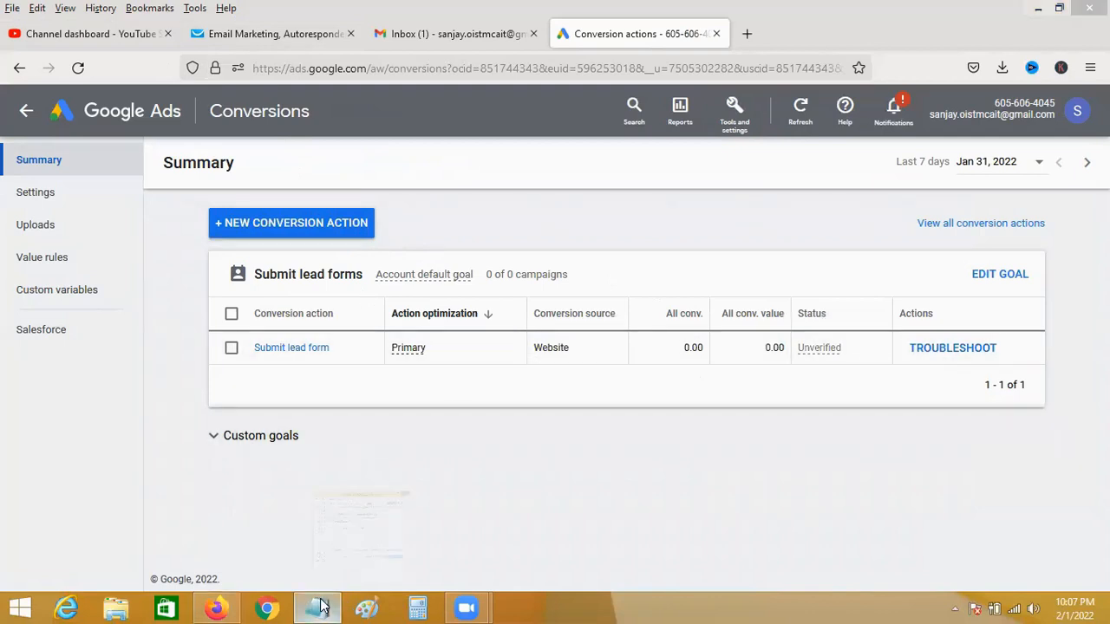
left_click(321, 600)
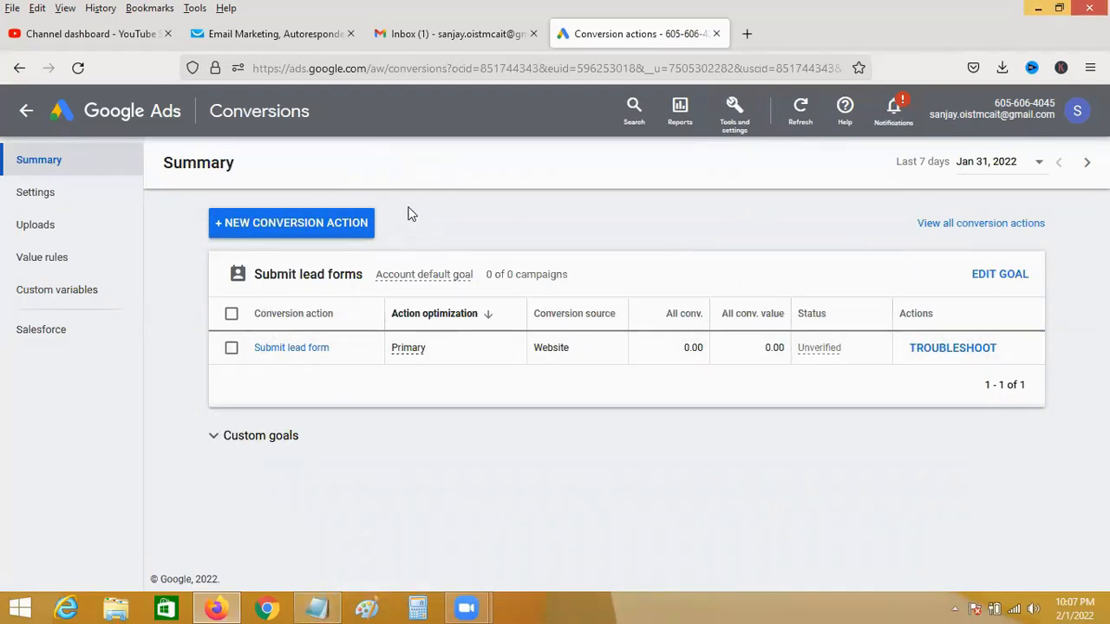
left_click(322, 608)
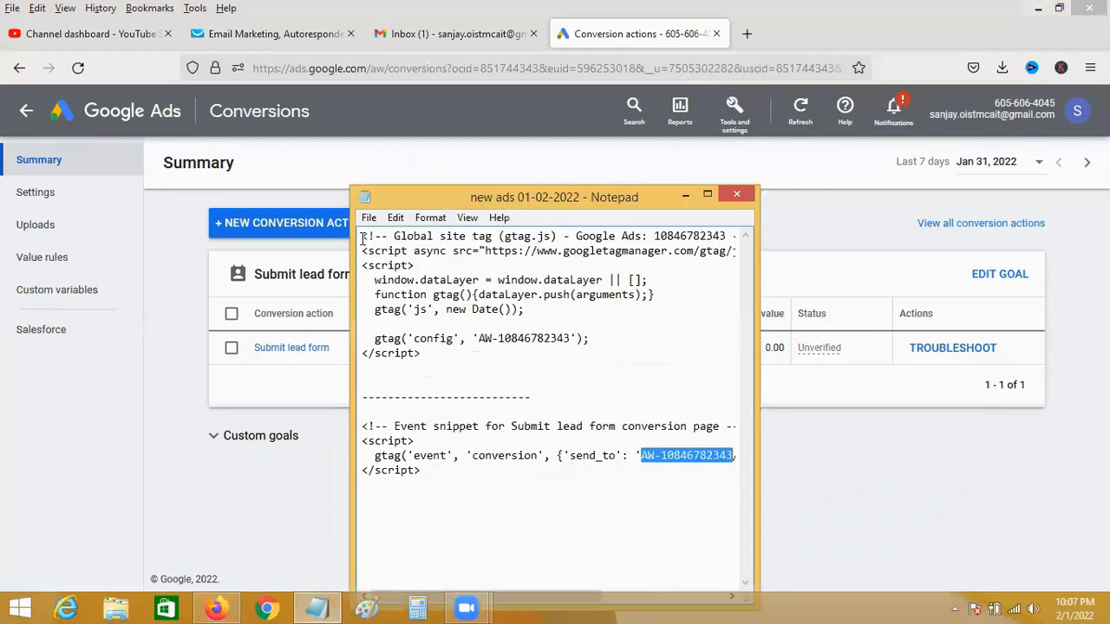
left_click_drag(364, 237, 428, 364)
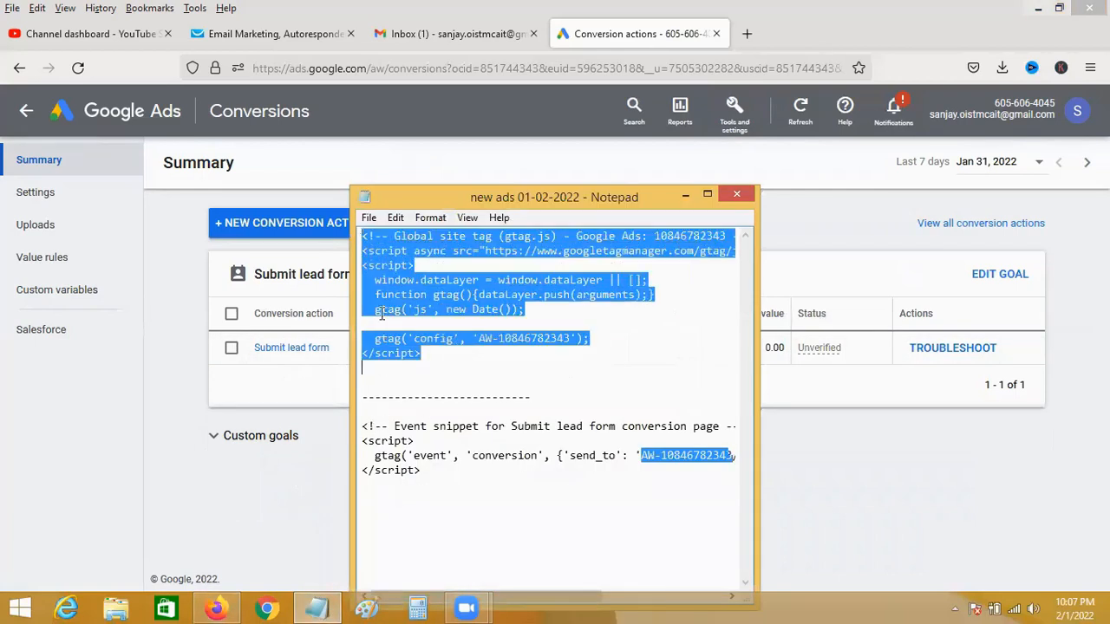
left_click(480, 338)
left_click_drag(488, 340, 568, 339)
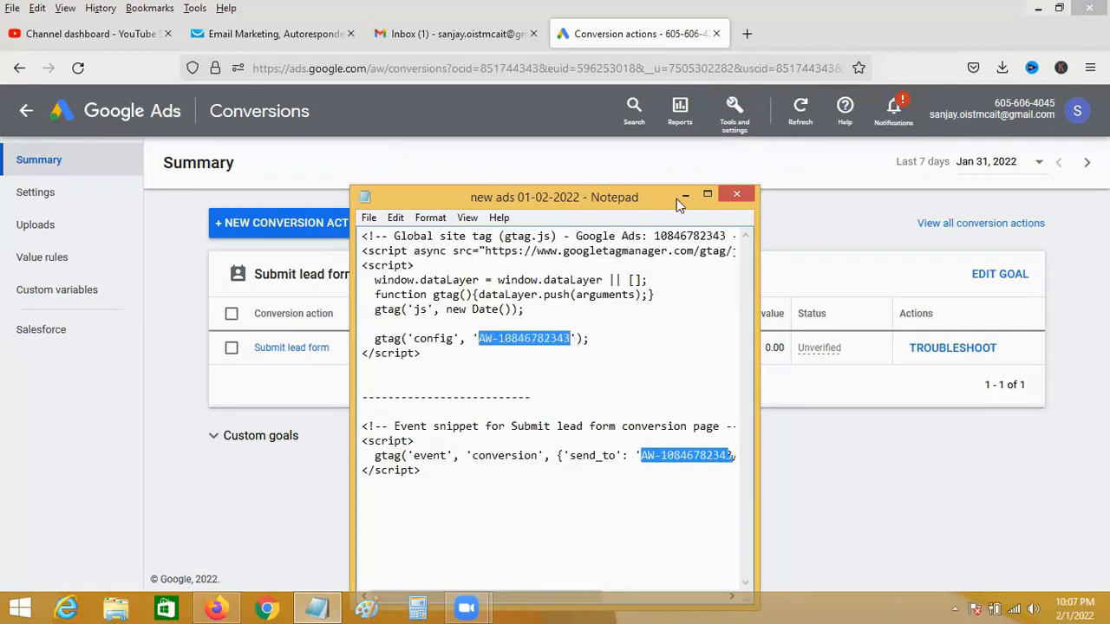
left_click(683, 195)
Step: Switch to GetResponse and open the settings of the Enroll Now landing page in the digital_marketing01 list
left_click(311, 36)
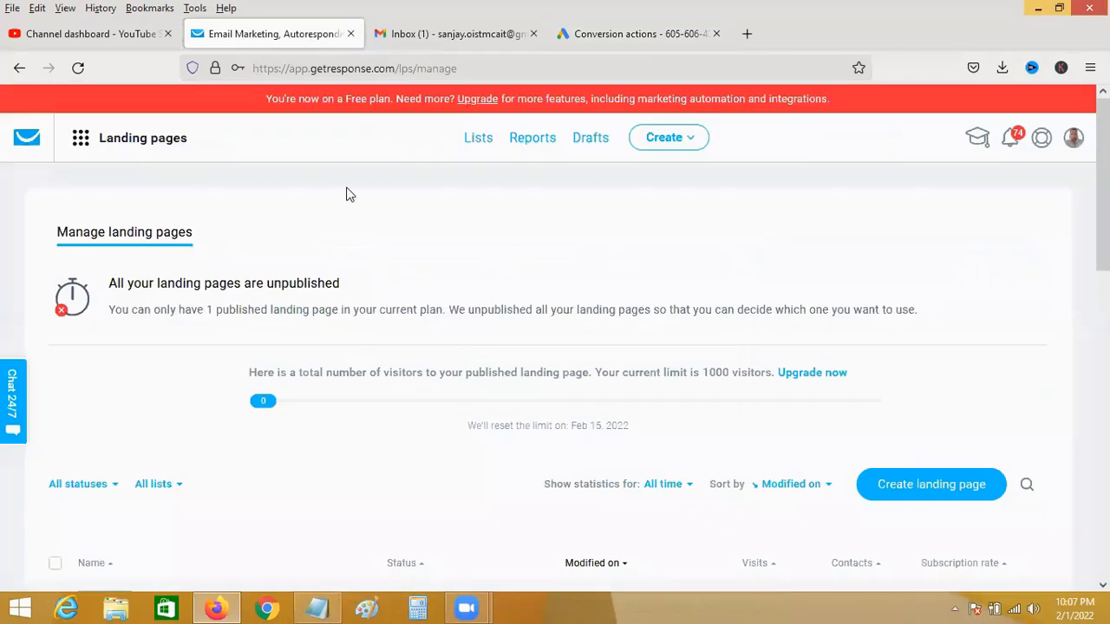
scroll(334, 273, "down", 3)
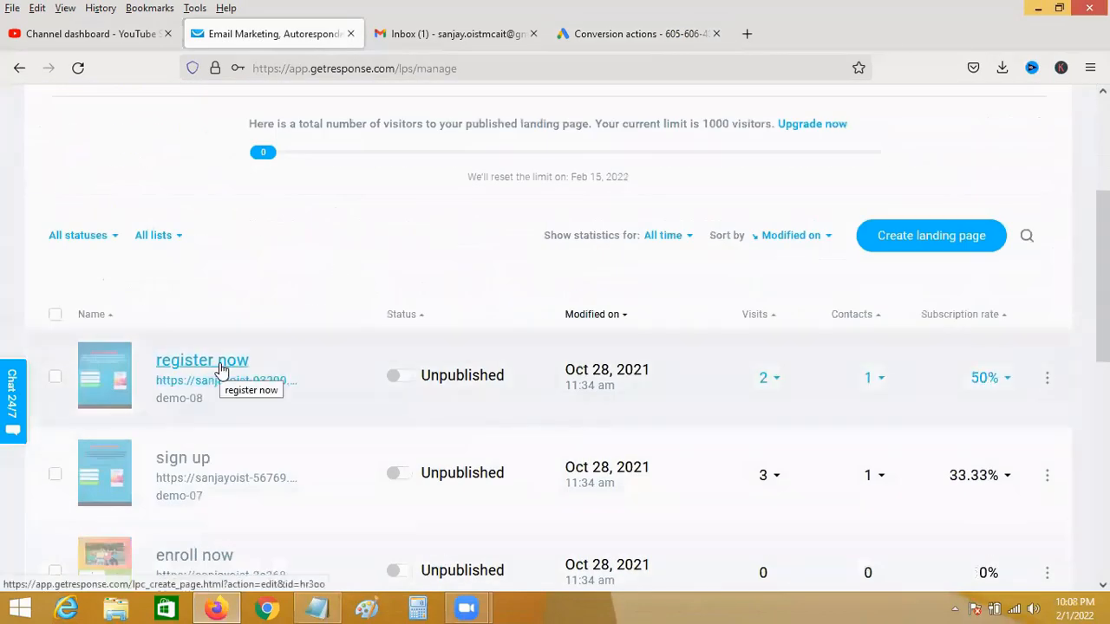
scroll(218, 372, "down", 5)
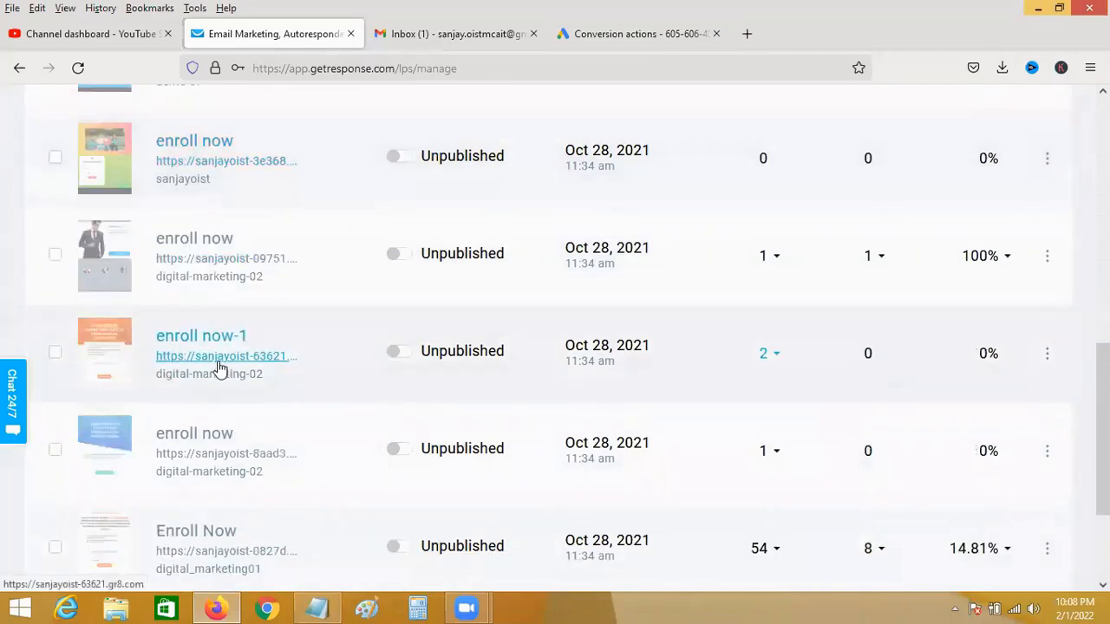
scroll(218, 368, "down", 2)
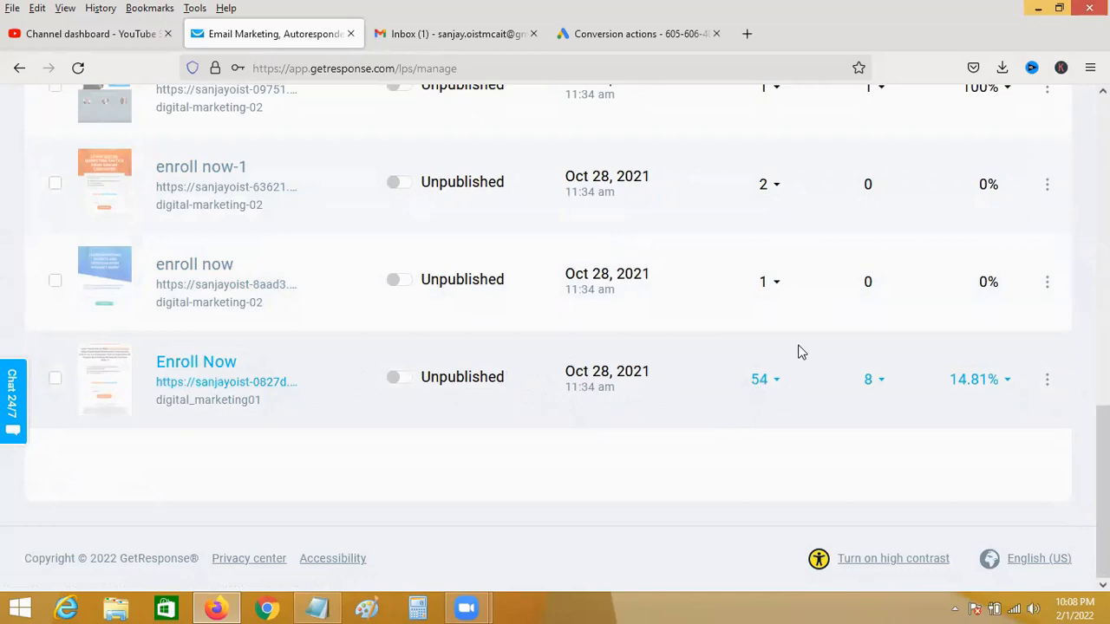
scroll(761, 342, "up", 3)
scroll(760, 339, "down", 2)
scroll(760, 341, "down", 1)
left_click(1048, 386)
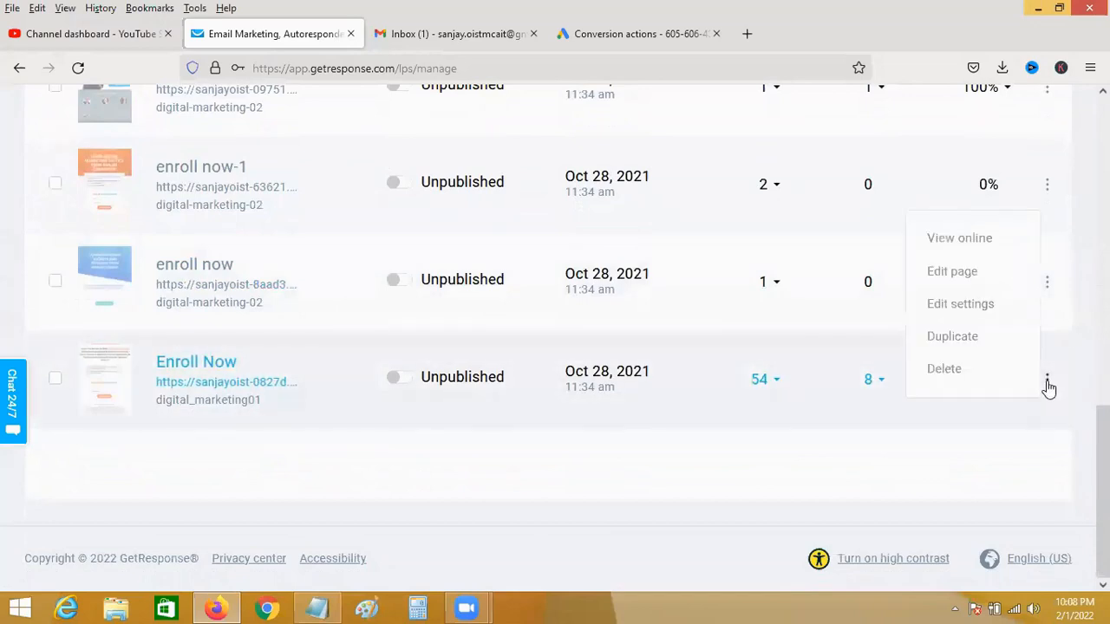
left_click(960, 305)
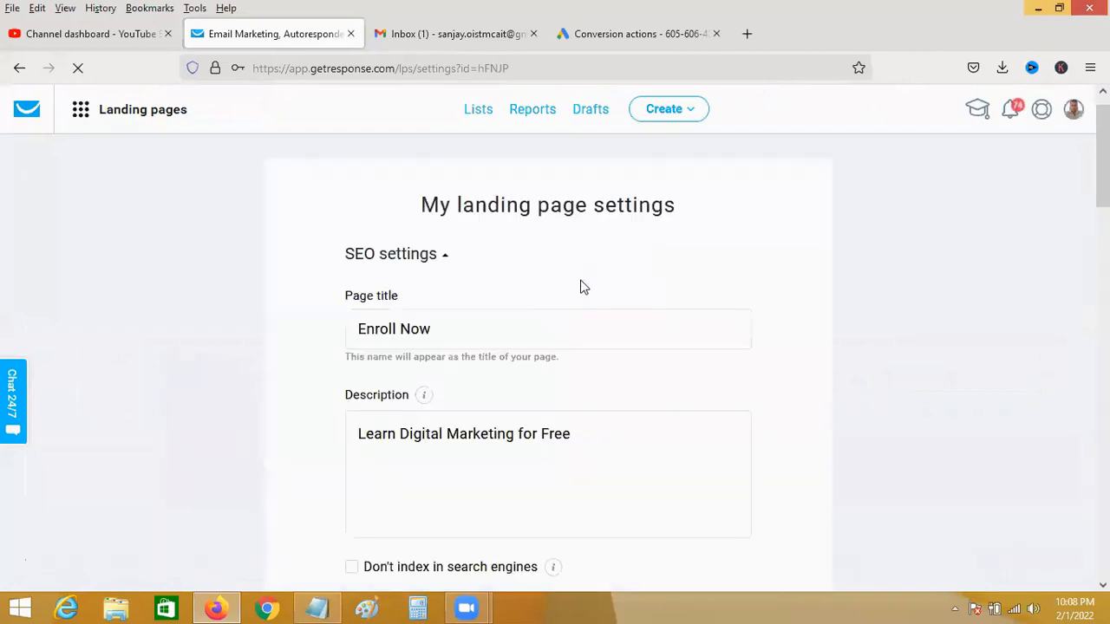
Step: Review the landing page's subscription settings and the Google Analytics ID under Analytics & Remarketing
scroll(581, 283, "down", 2)
scroll(577, 278, "down", 8)
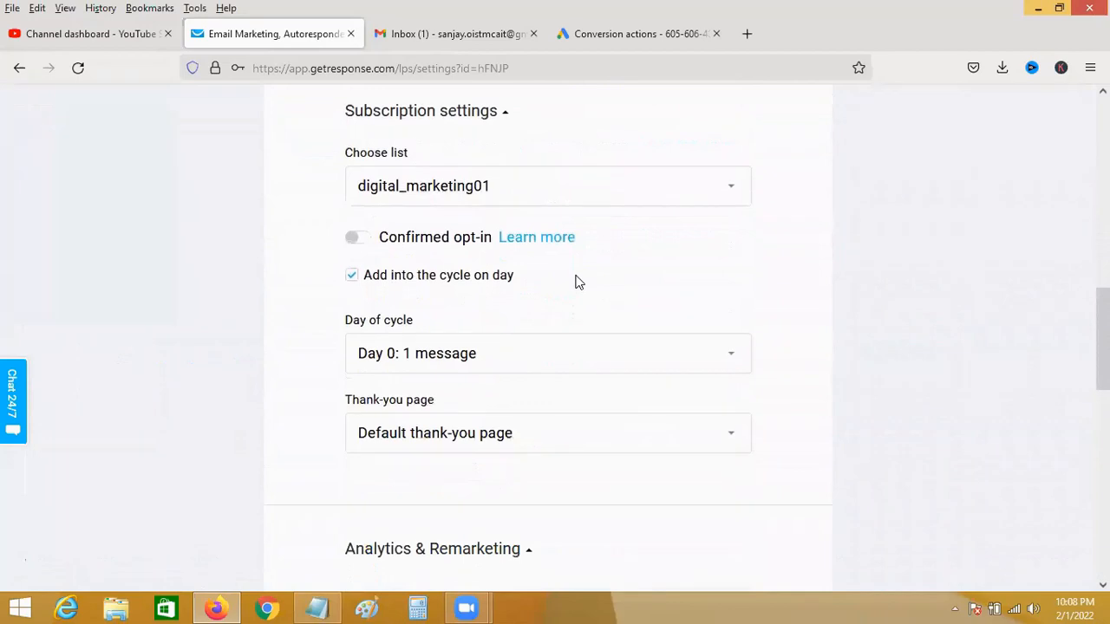
scroll(579, 283, "down", 2)
scroll(577, 282, "down", 2)
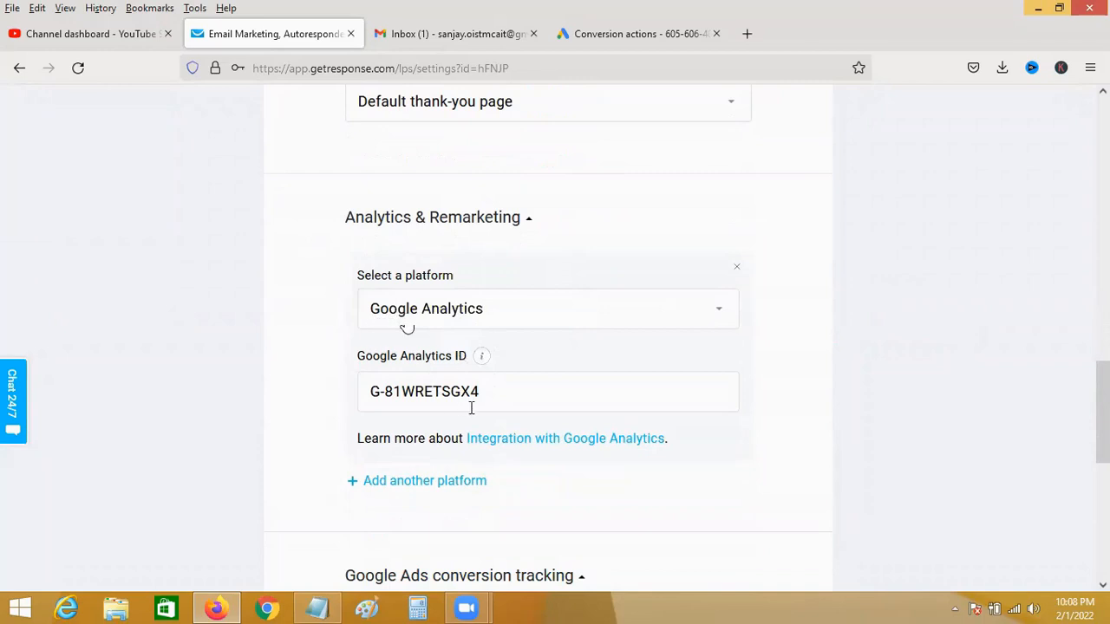
left_click_drag(486, 392, 372, 392)
left_click_drag(491, 391, 369, 392)
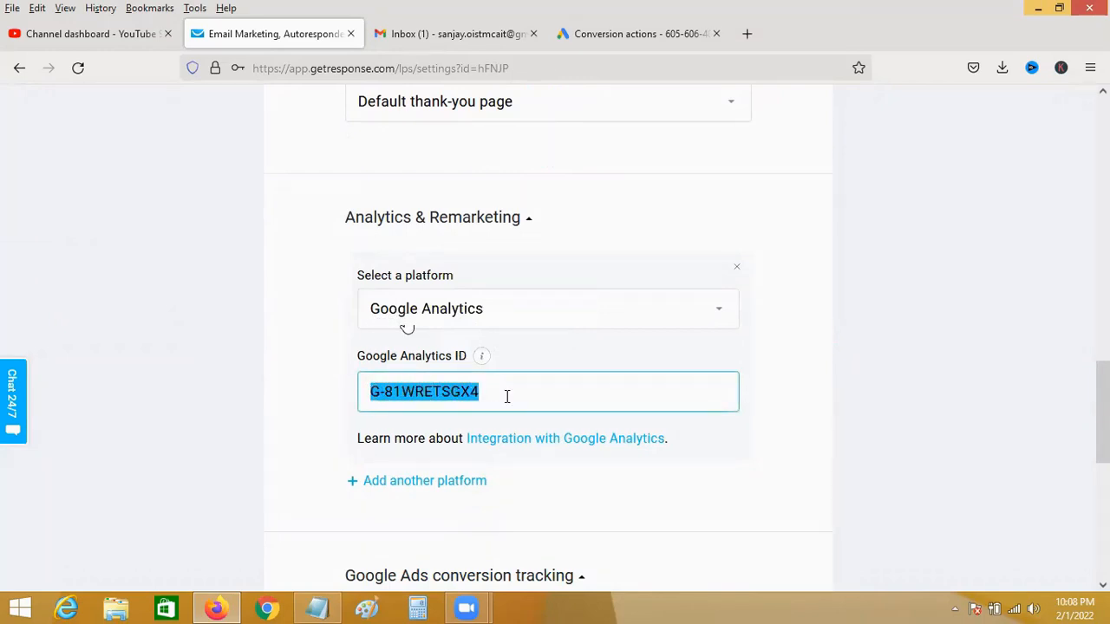
Step: Examine the Conversion ID and Conversion label fields under Google Ads conversion tracking in the landing page settings
scroll(499, 375, "down", 3)
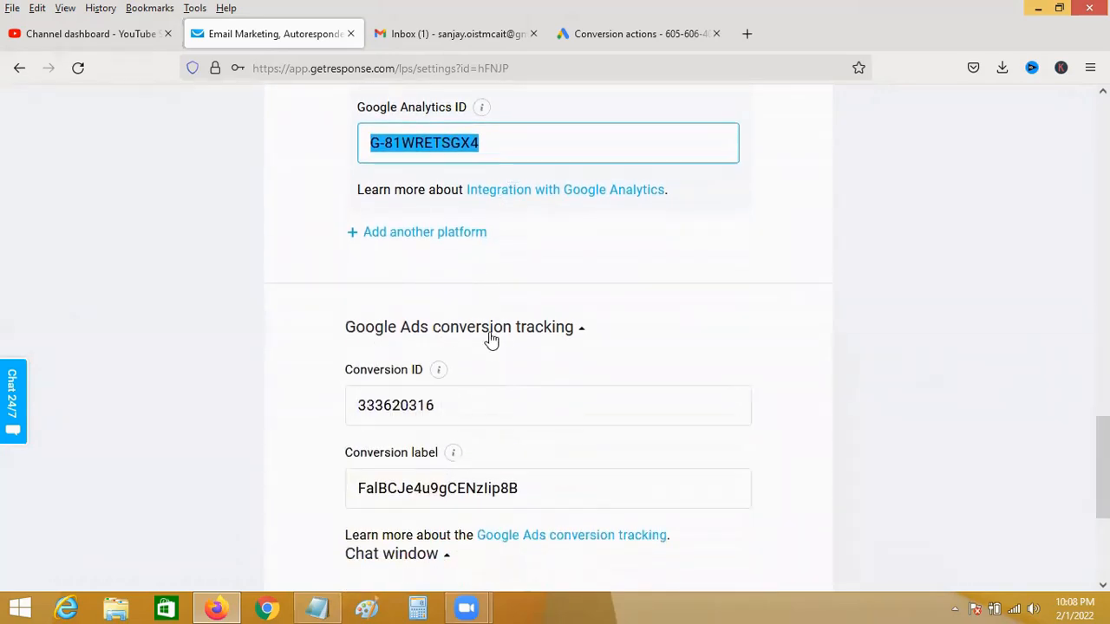
left_click(580, 333)
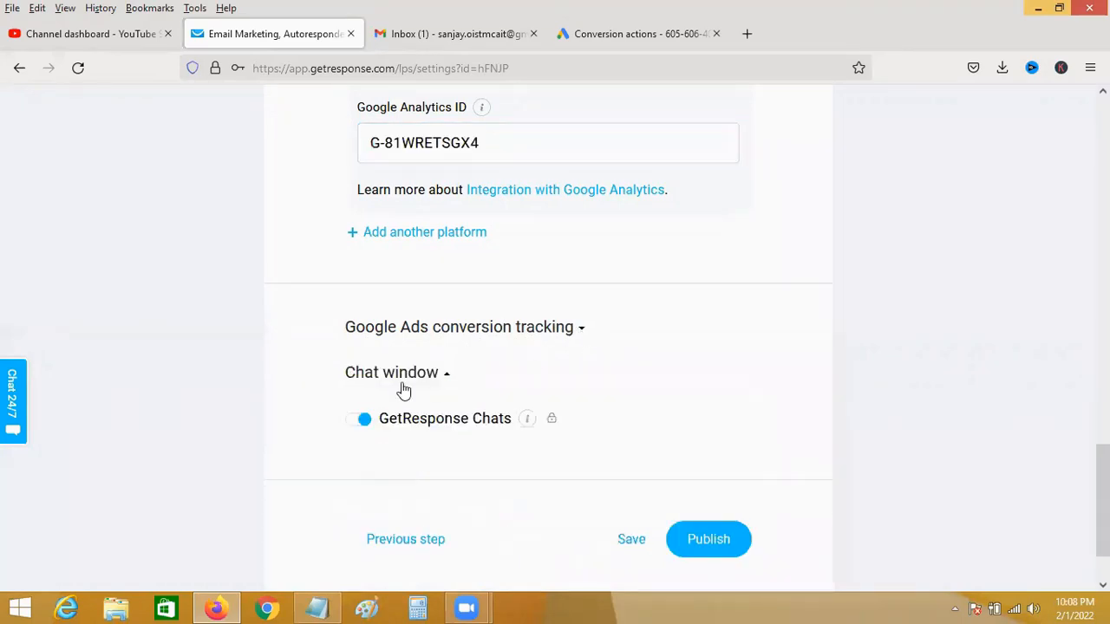
left_click(582, 335)
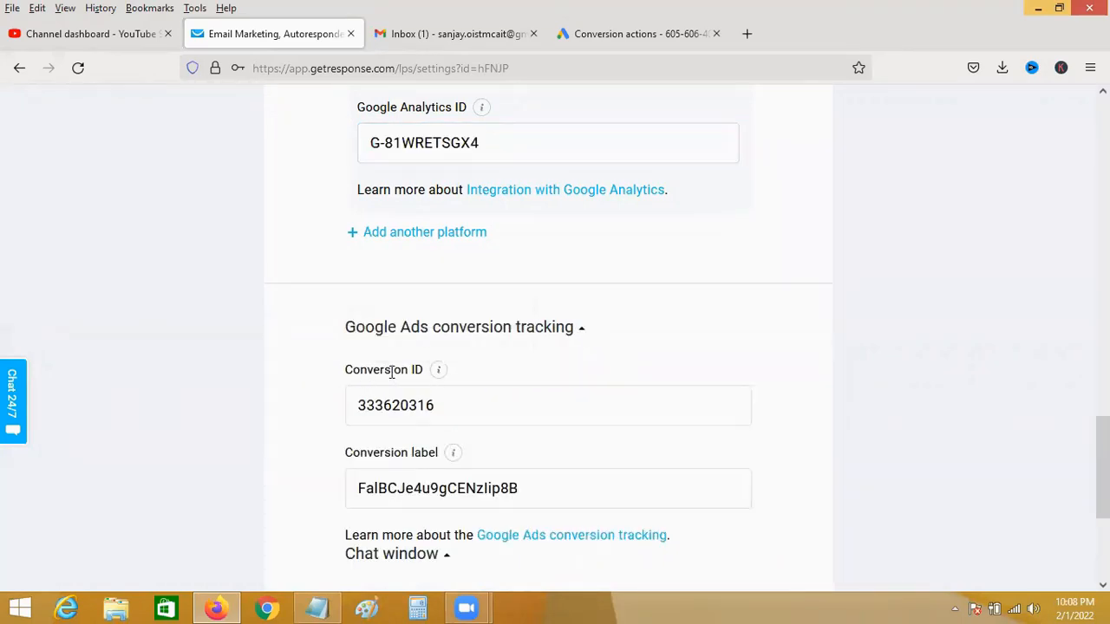
left_click_drag(347, 373, 439, 372)
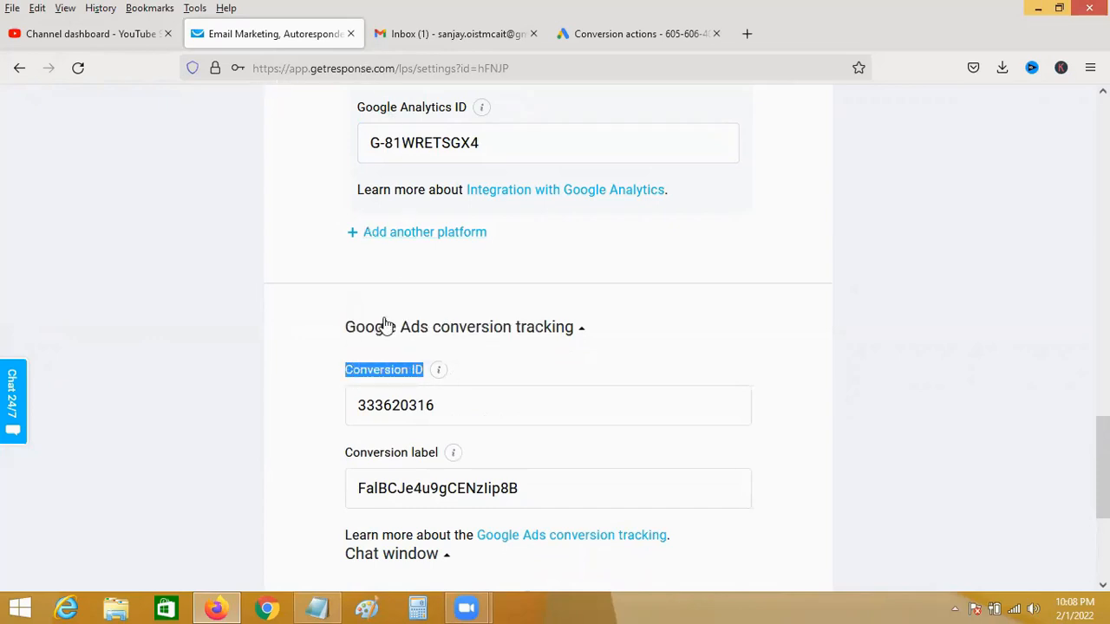
left_click_drag(512, 70, 250, 69)
left_click(184, 405)
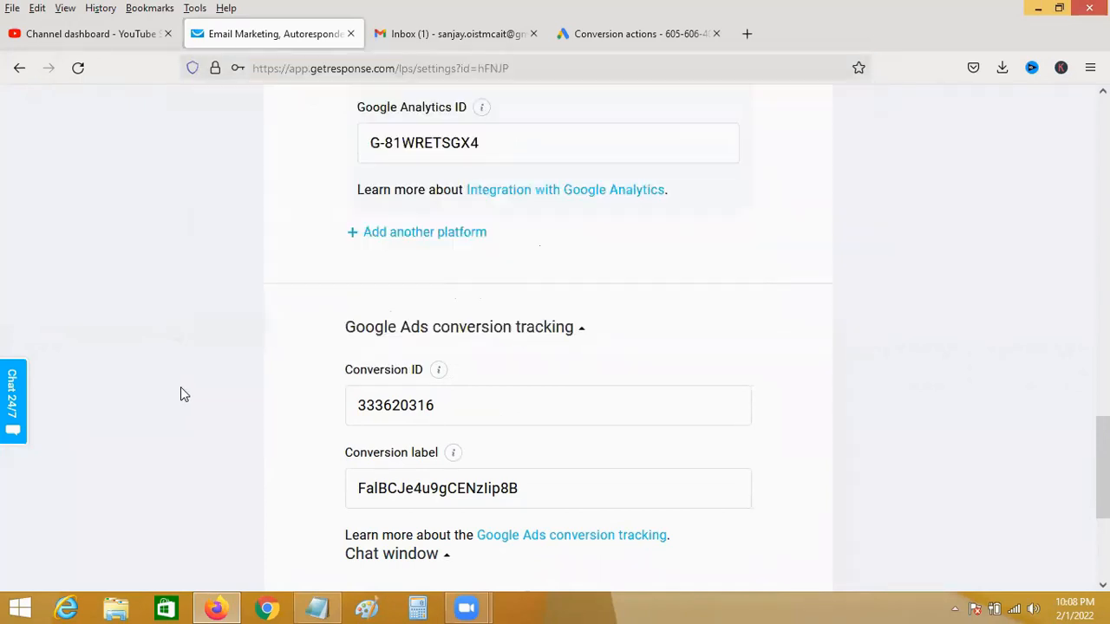
scroll(311, 321, "up", 5)
scroll(313, 321, "down", 6)
scroll(312, 321, "down", 2)
scroll(328, 298, "up", 2)
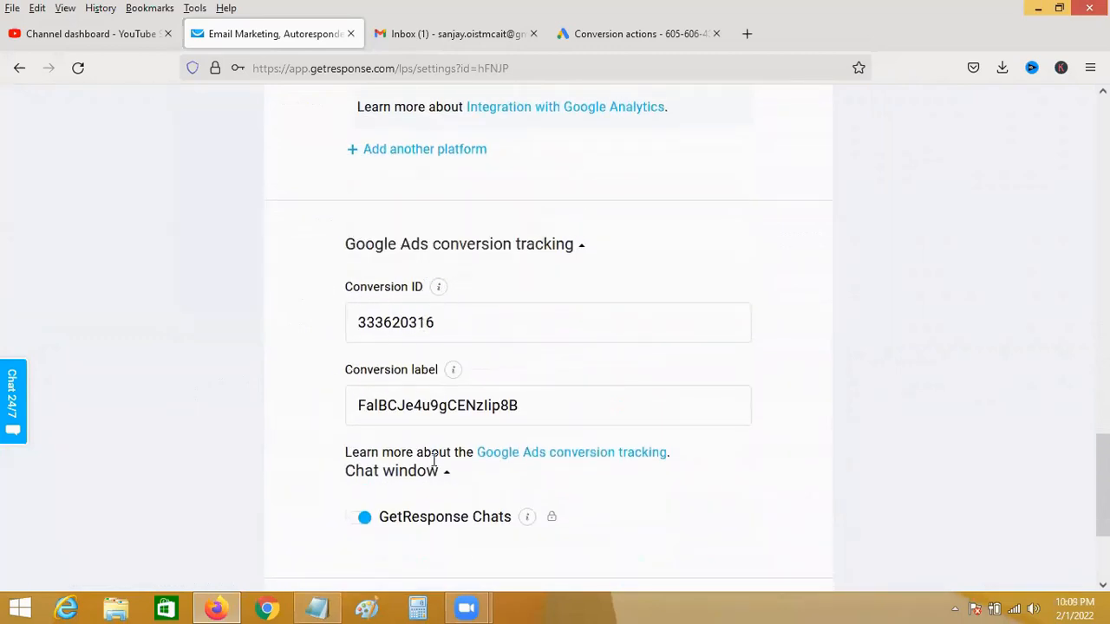
Step: Review the Submit lead form event snippet in the saved Notepad file with the window widened, and minimize the file
left_click(317, 608)
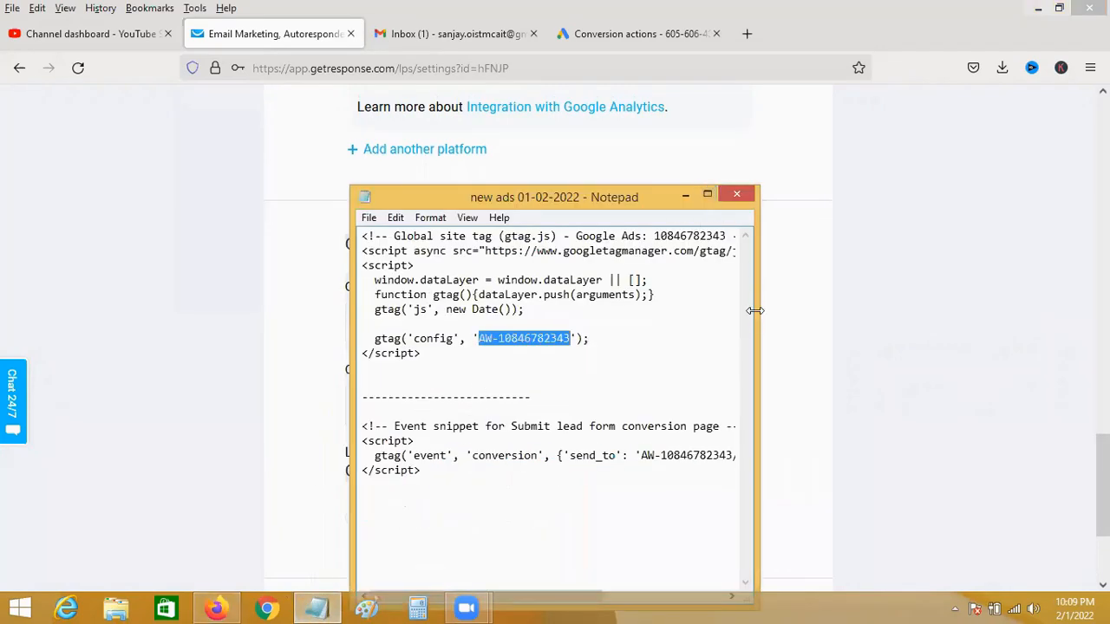
left_click_drag(755, 311, 855, 305)
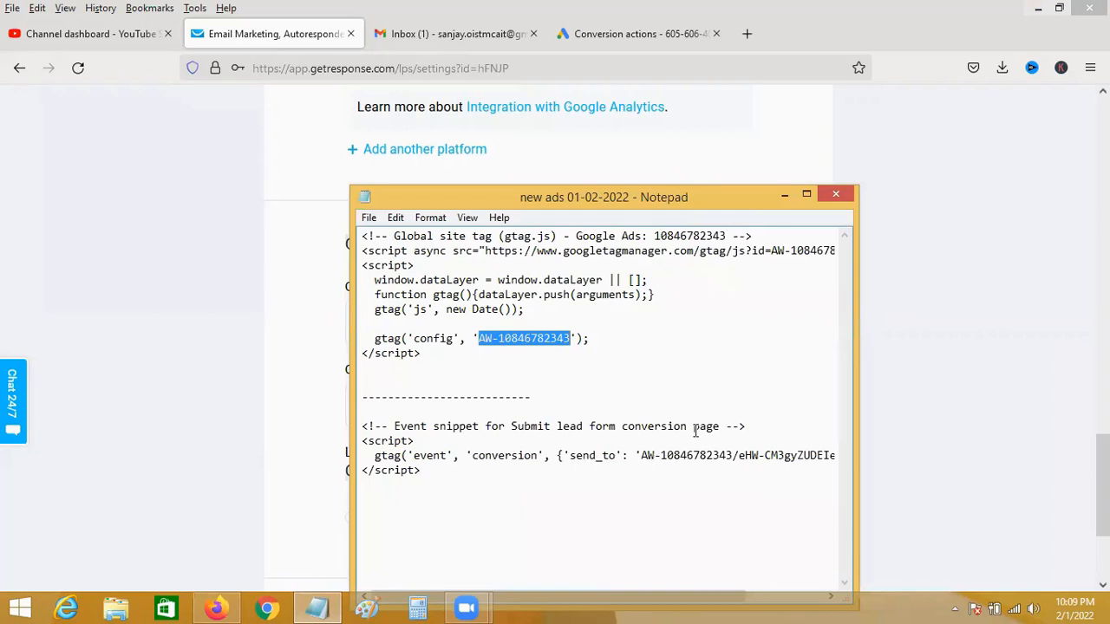
left_click(784, 195)
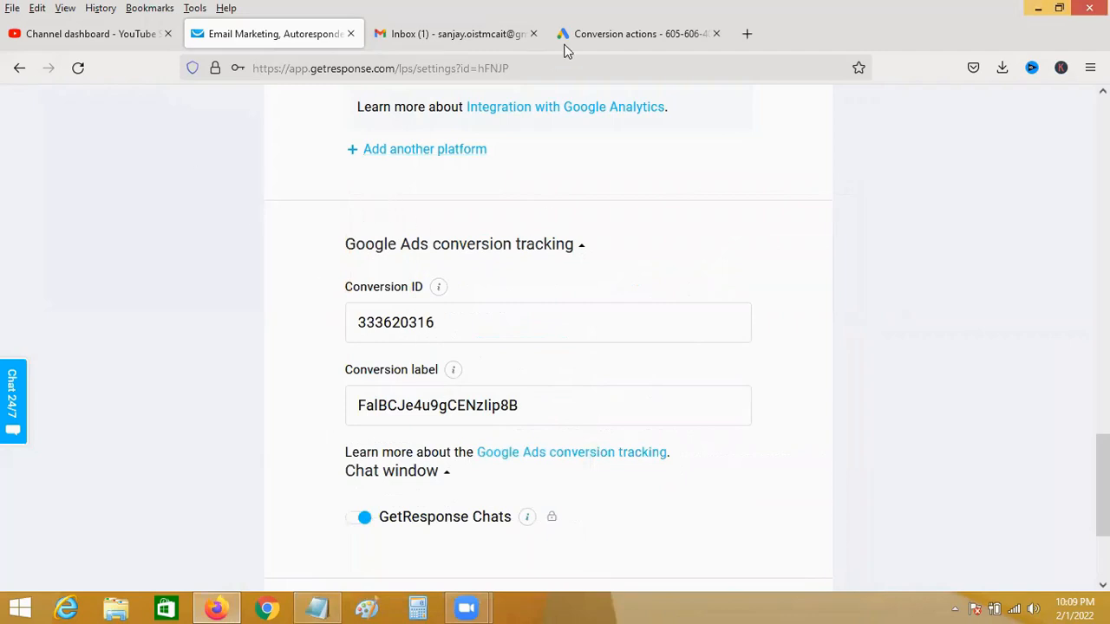
Step: Switch to Google Ads, review the details and editable settings of the Submit lead form conversion action, and leave them
left_click(620, 37)
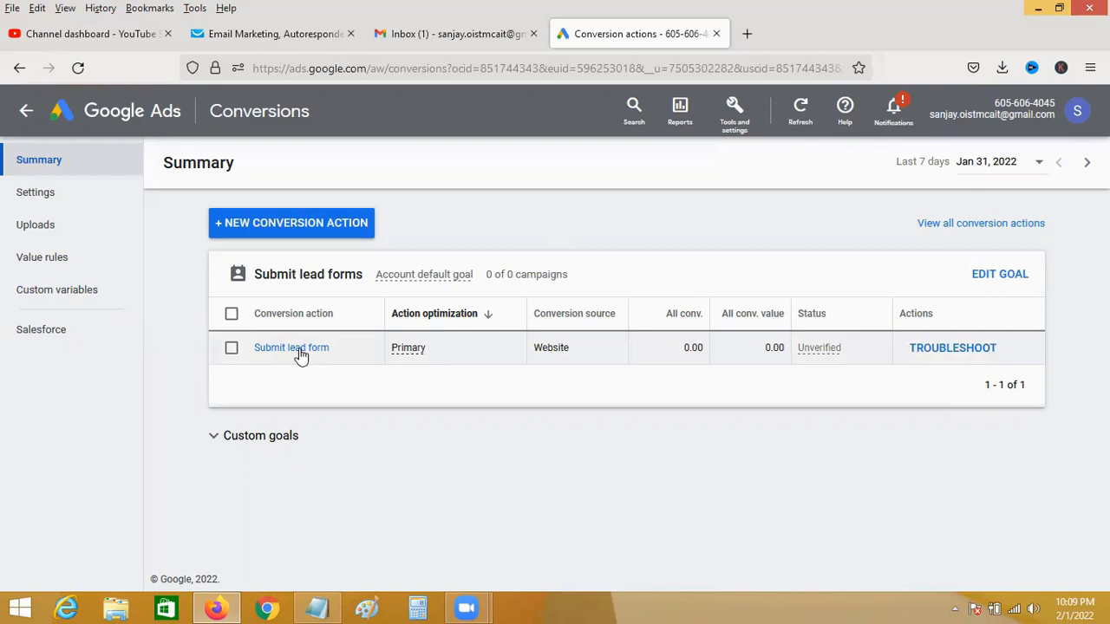
left_click(297, 351)
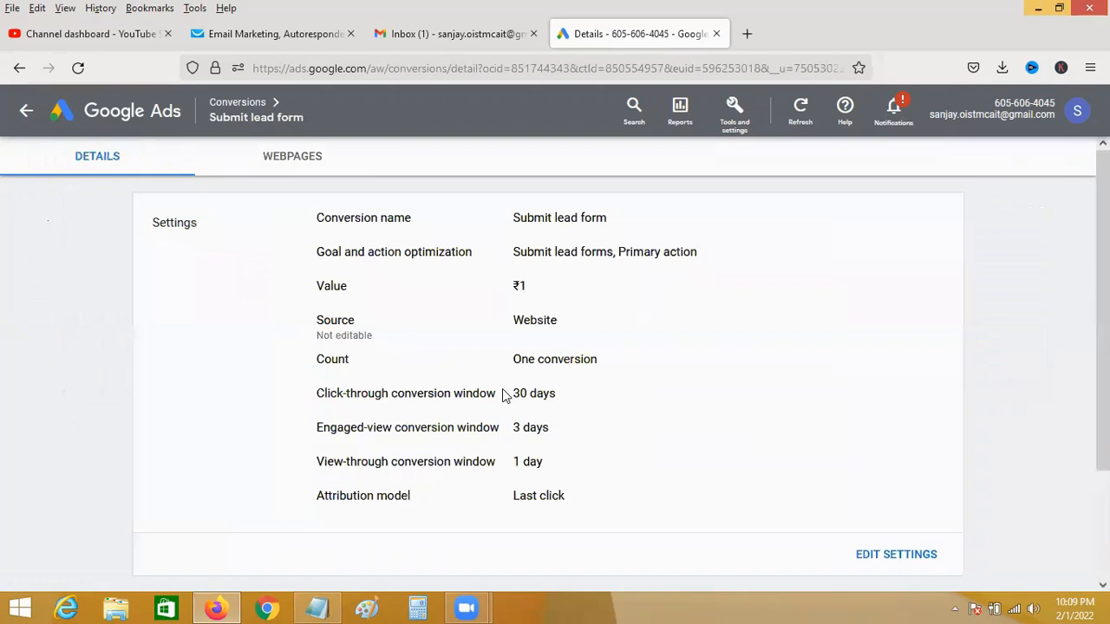
left_click(886, 557)
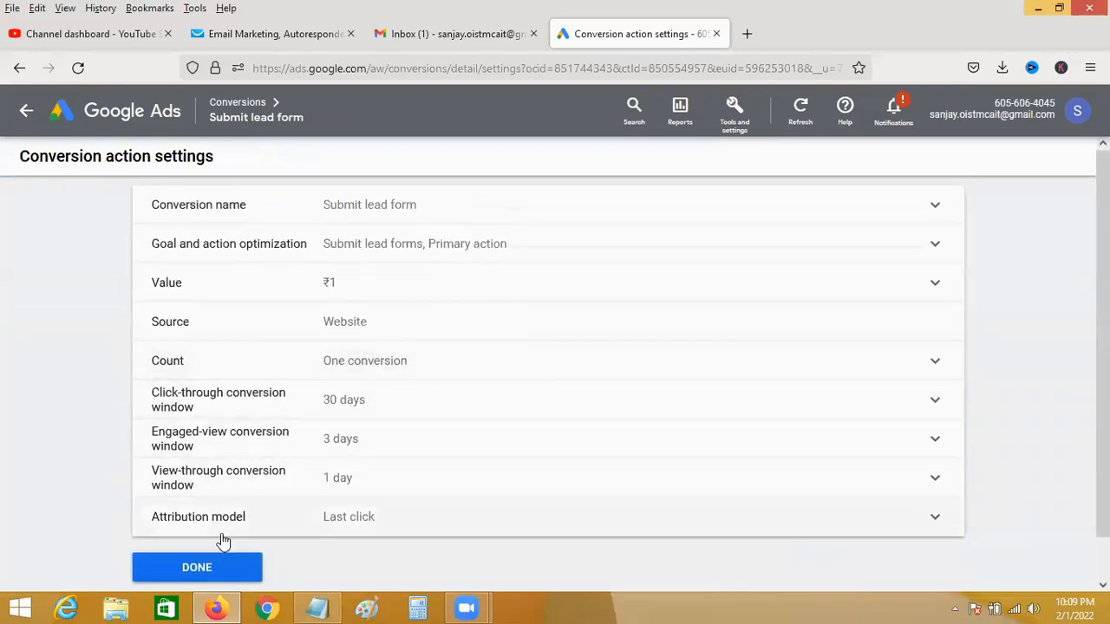
left_click(30, 113)
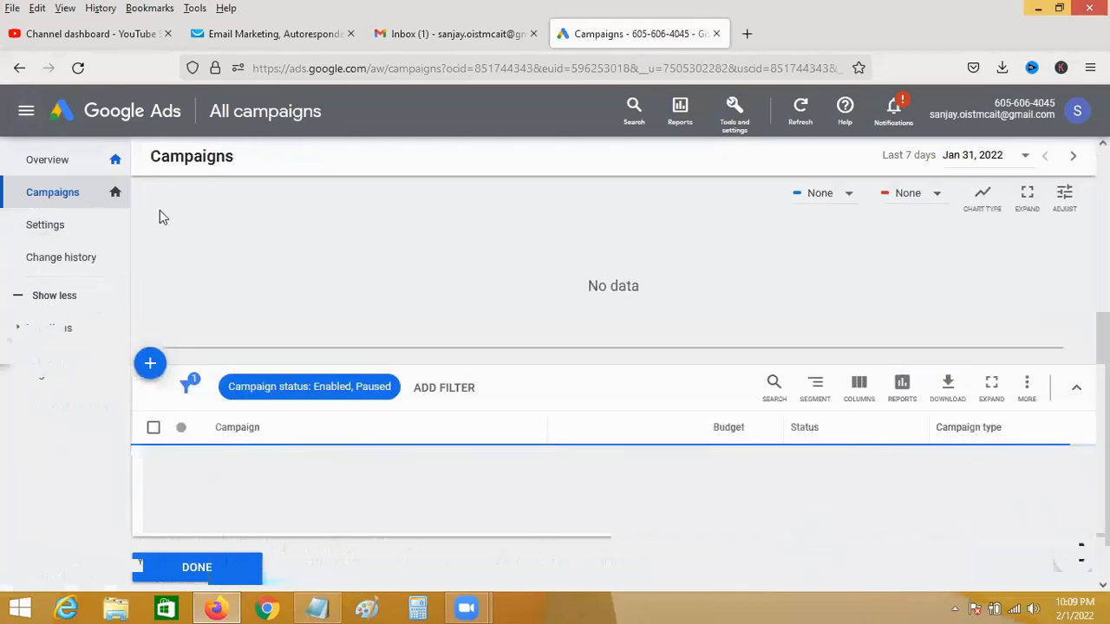
Step: Reopen the Submit lead form conversion action from the Conversions summary and check its webpages and details
left_click(734, 111)
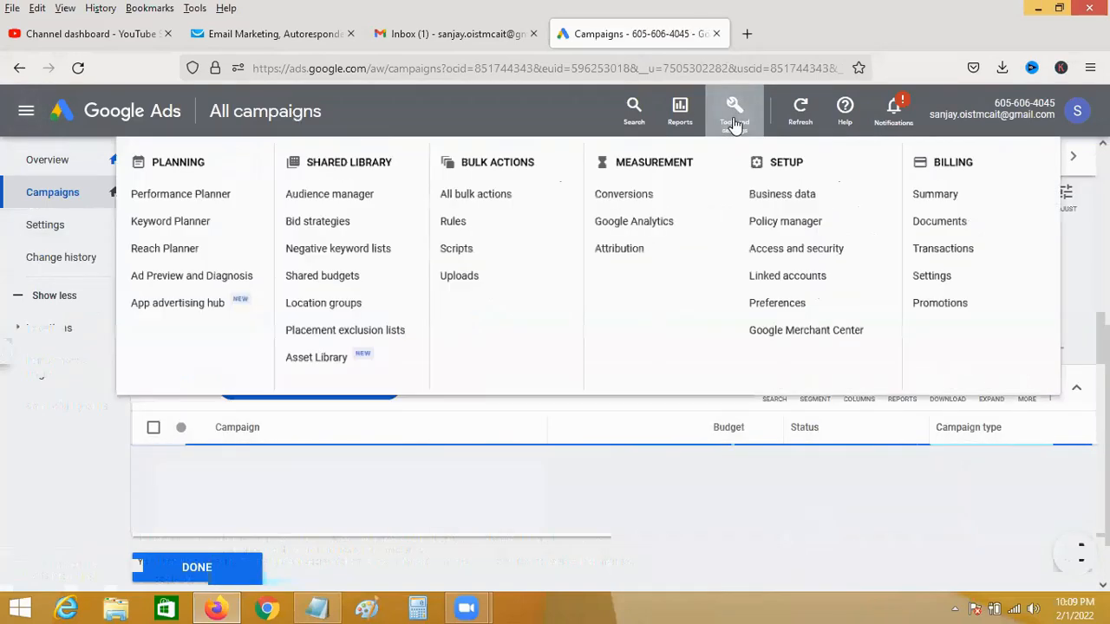
left_click(595, 205)
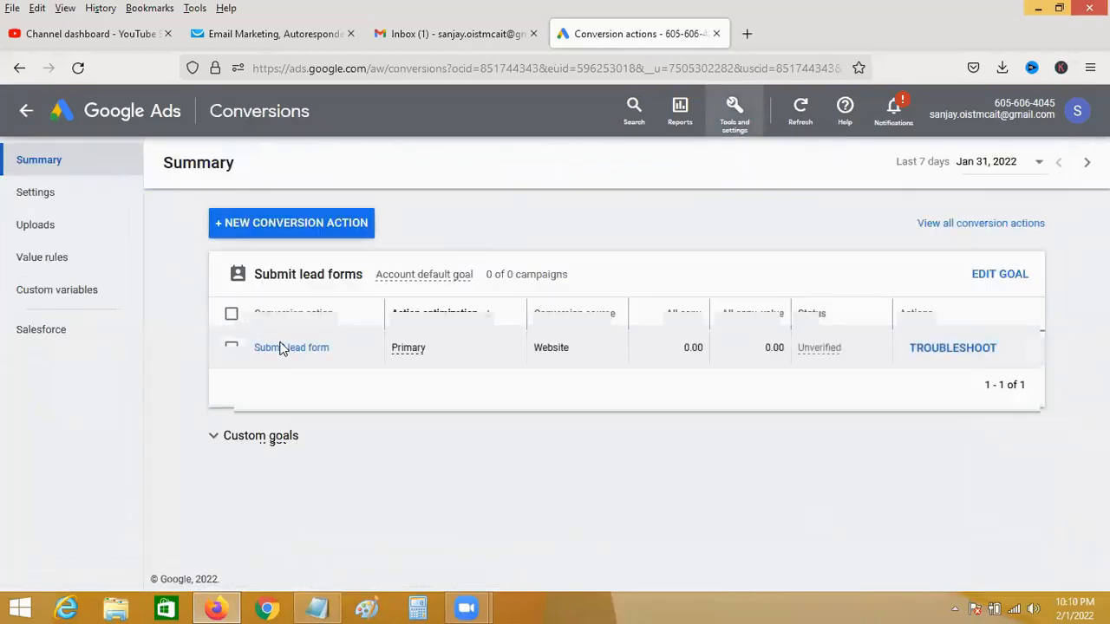
left_click(232, 348)
left_click(289, 351)
left_click(295, 164)
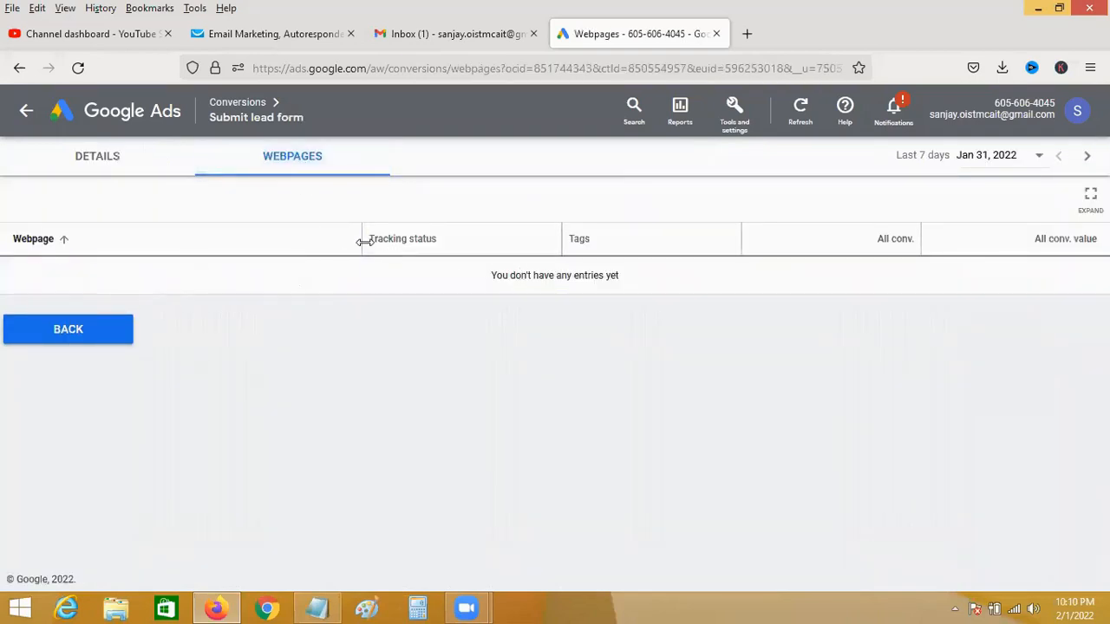
left_click(103, 163)
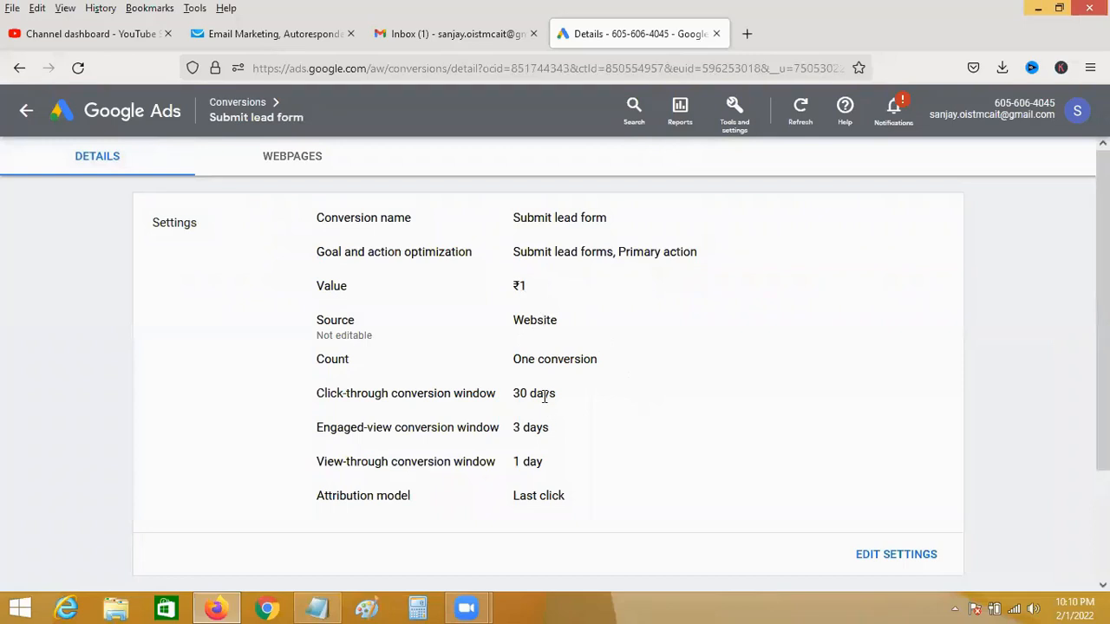
Step: Expand the tag setup of the conversion action, show the Google Tag Manager instructions, and select the Conversion ID
scroll(544, 397, "down", 3)
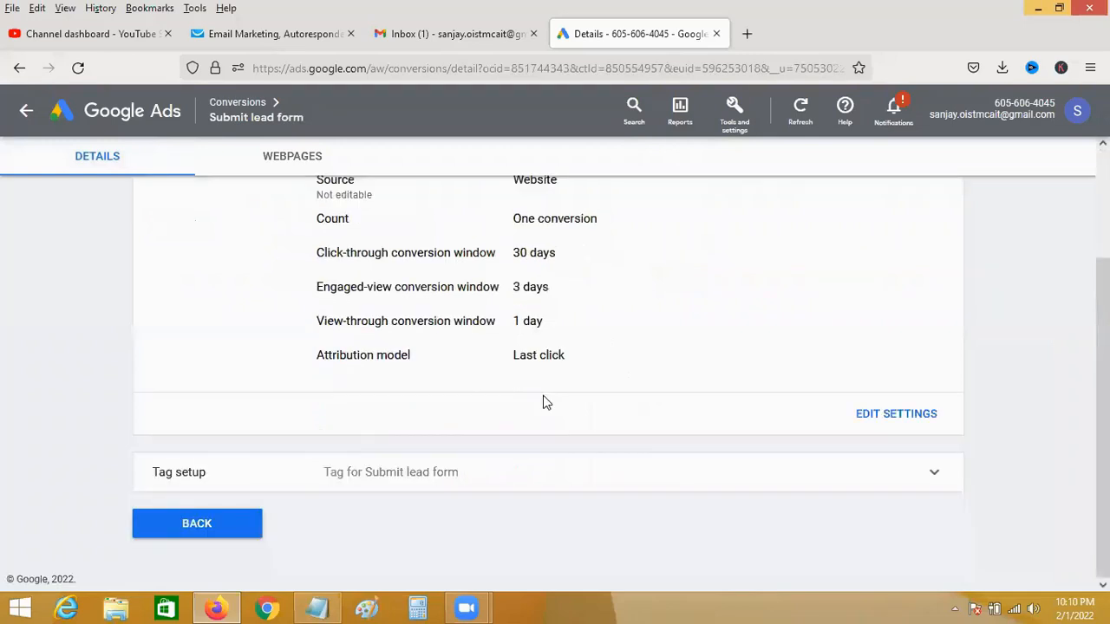
left_click(934, 473)
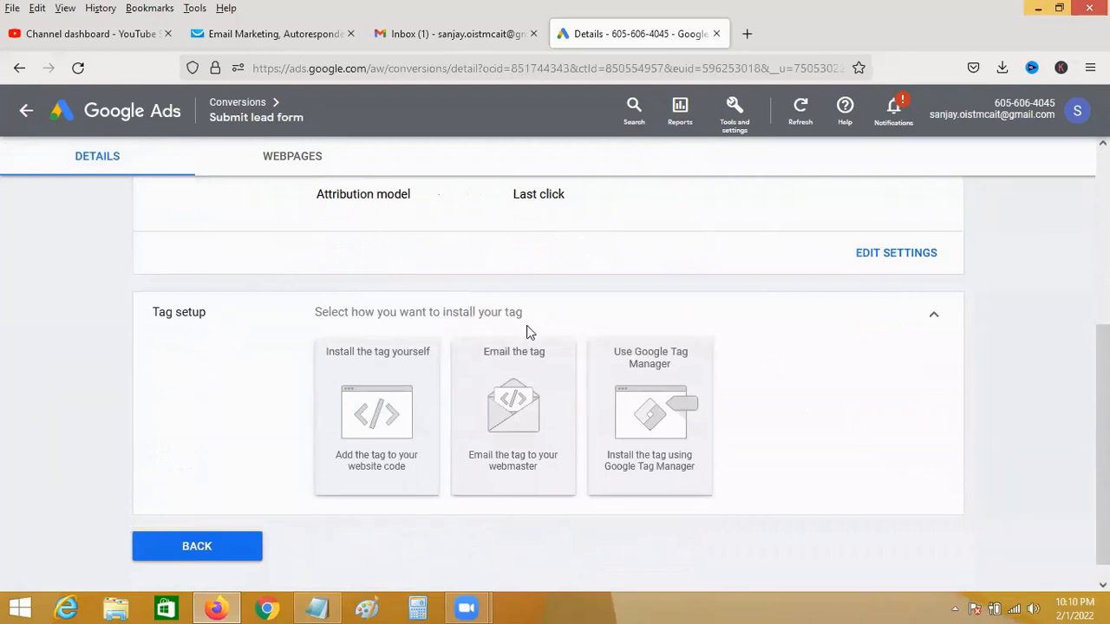
left_click(635, 411)
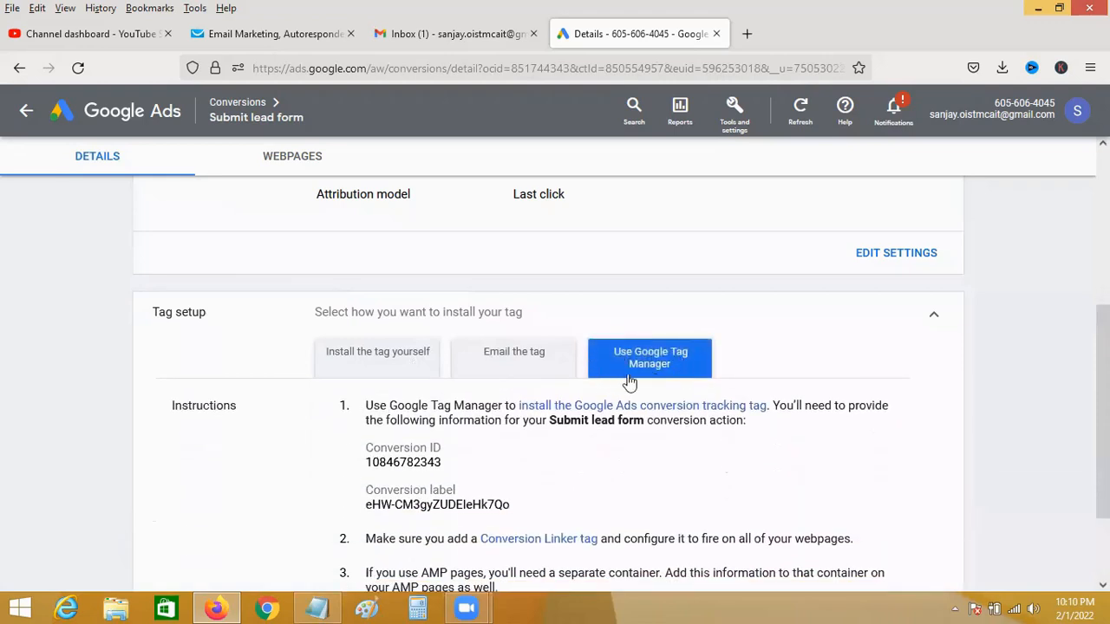
scroll(491, 408, "down", 3)
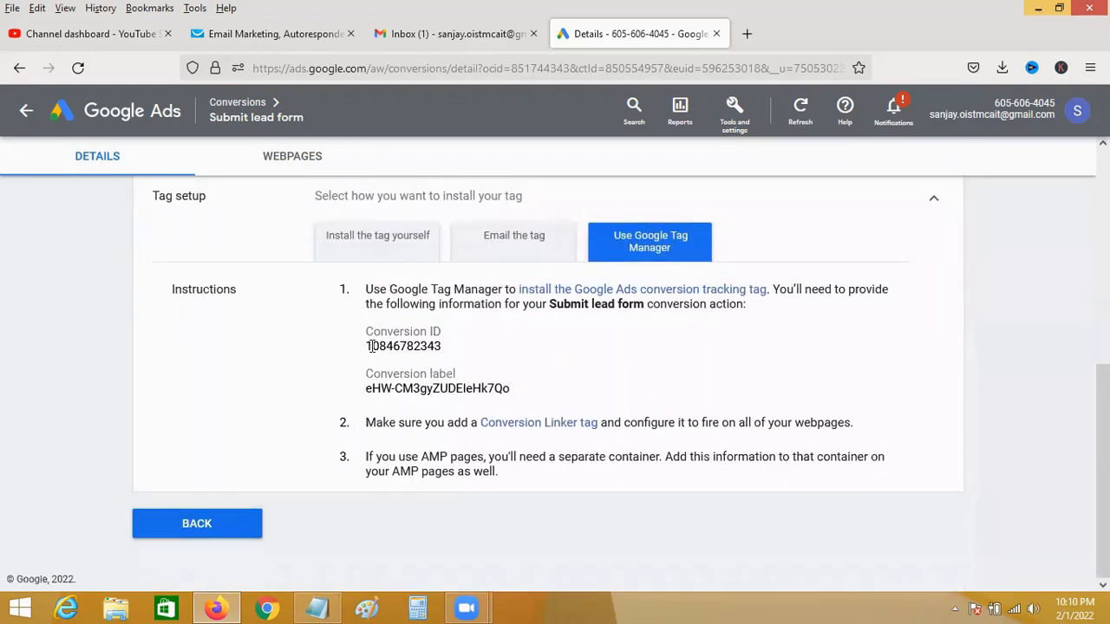
left_click_drag(369, 346, 450, 354)
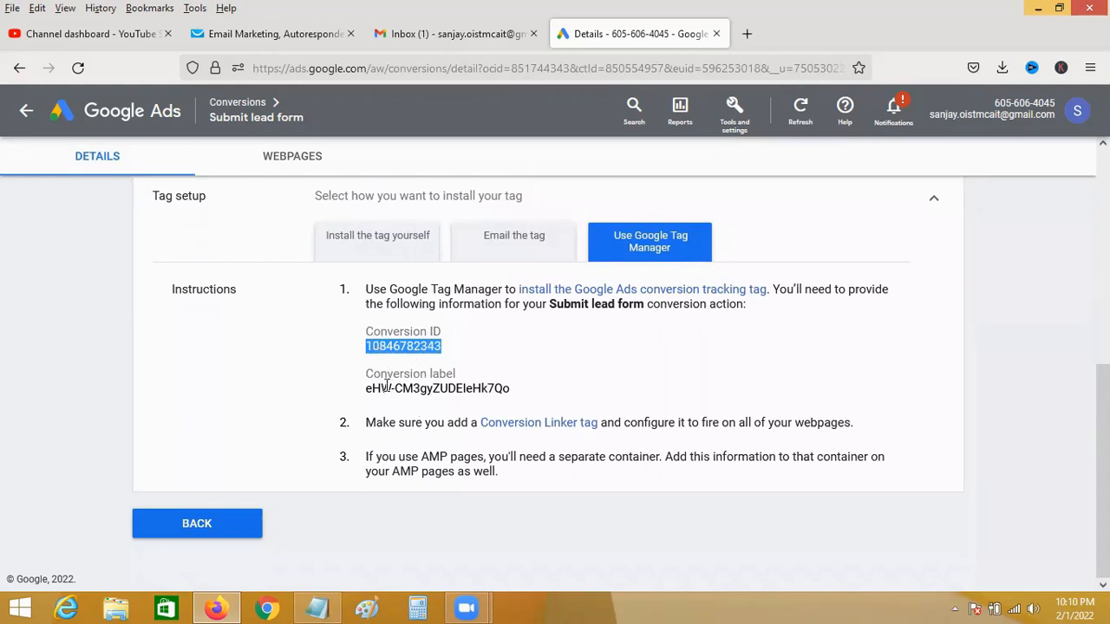
Step: Switch to GetResponse and look over the landing page's conversion tracking and SEO settings
left_click(295, 39)
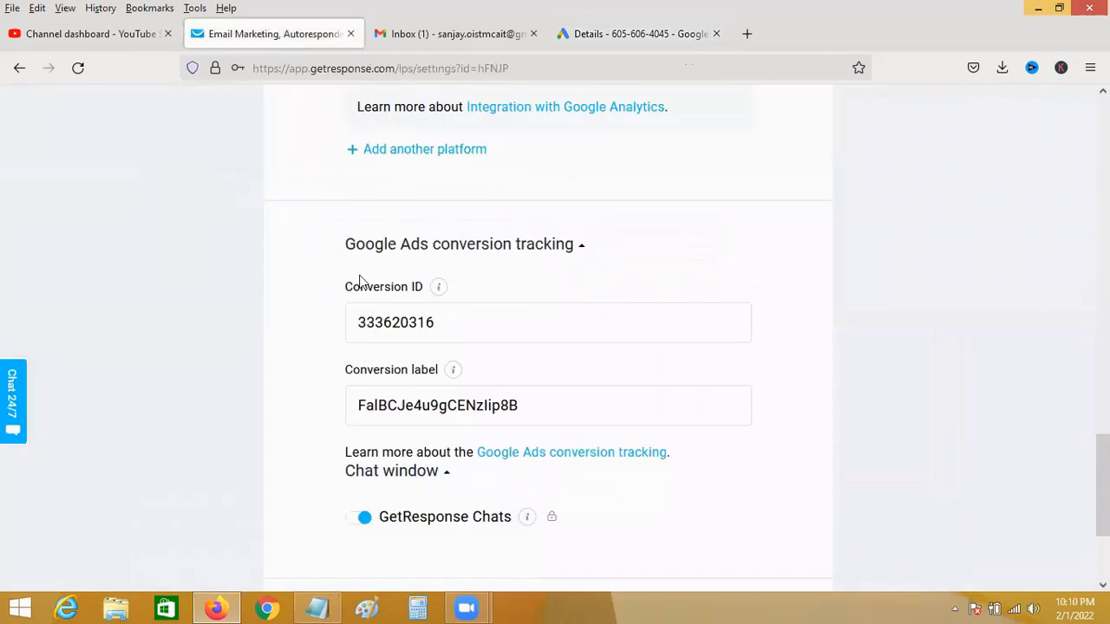
scroll(310, 266, "up", 20)
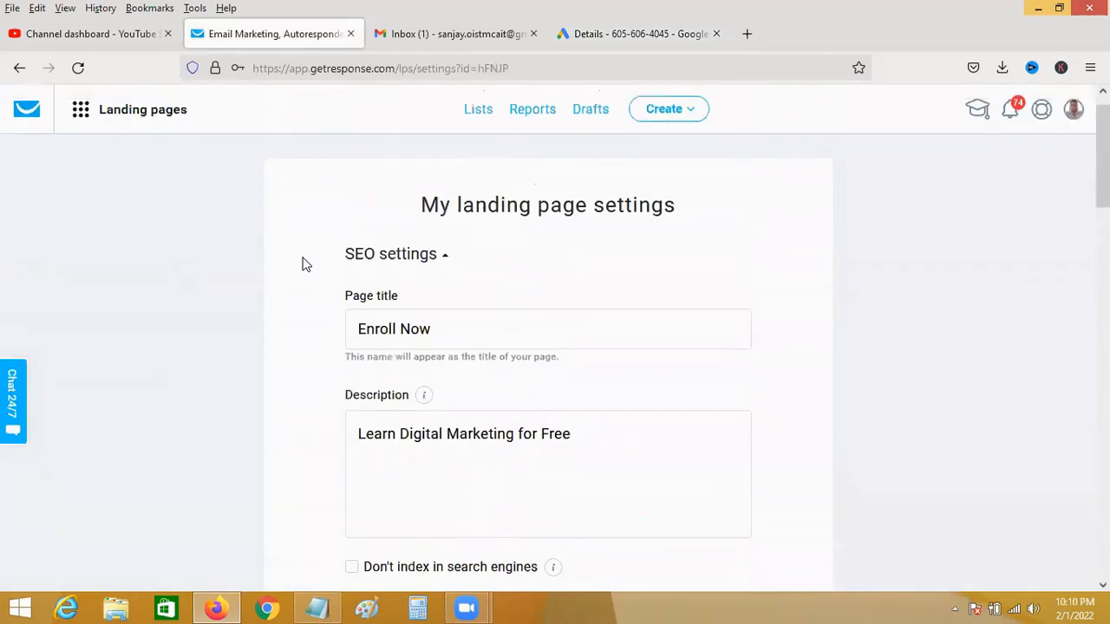
scroll(304, 263, "down", 3)
scroll(305, 263, "up", 3)
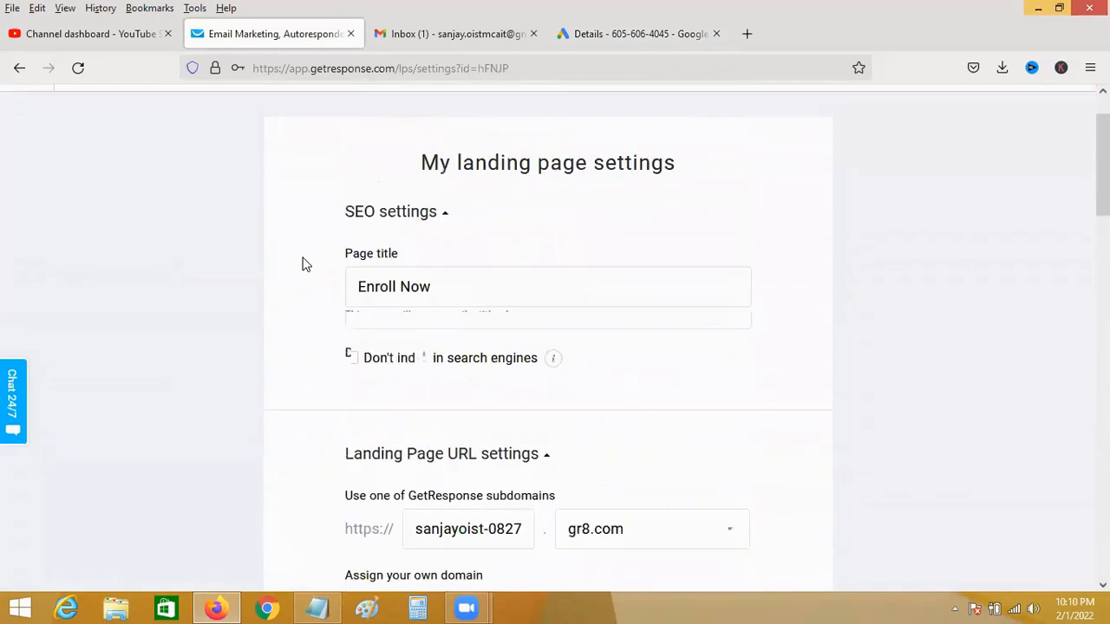
Step: Return to the landing page list and reopen the settings of the Enroll Now page in the digital_marketing01 list
left_click(18, 68)
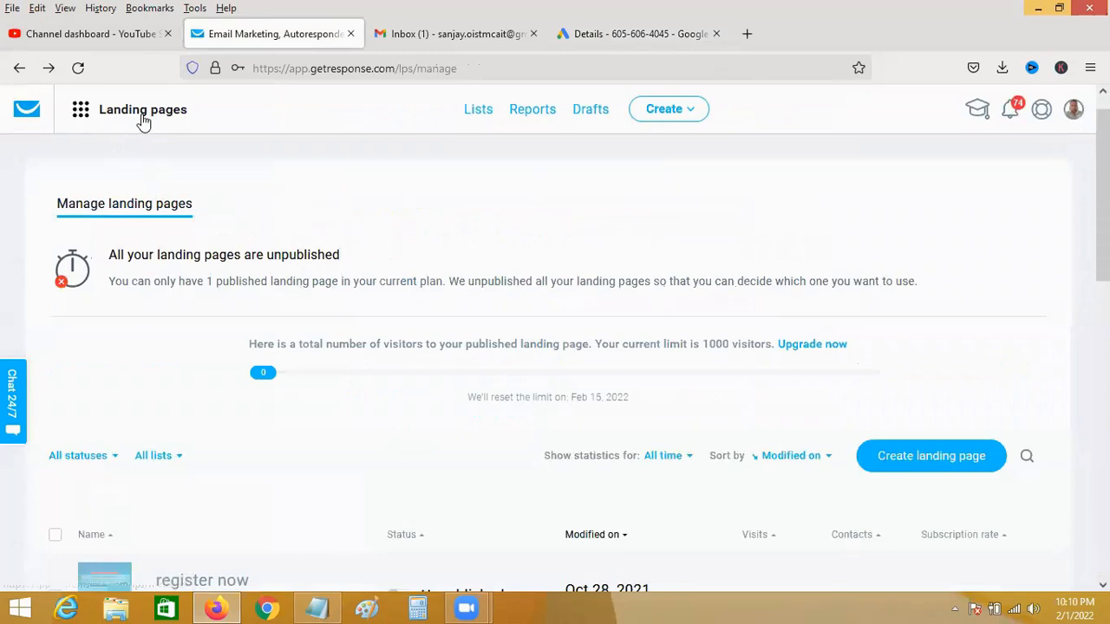
left_click(80, 109)
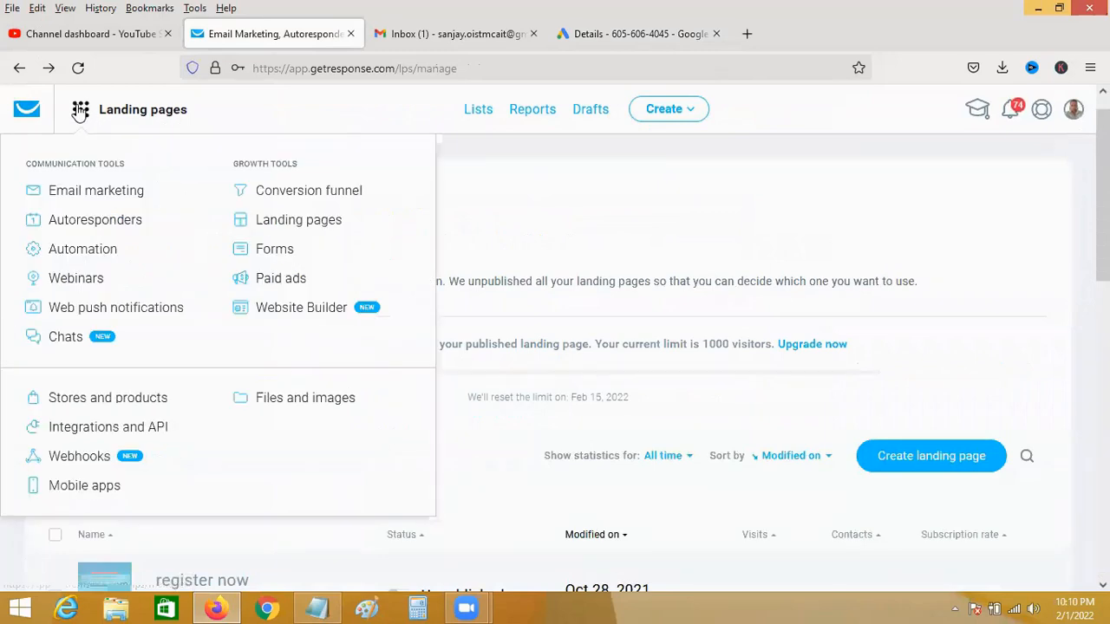
left_click(560, 230)
scroll(560, 229, "down", 5)
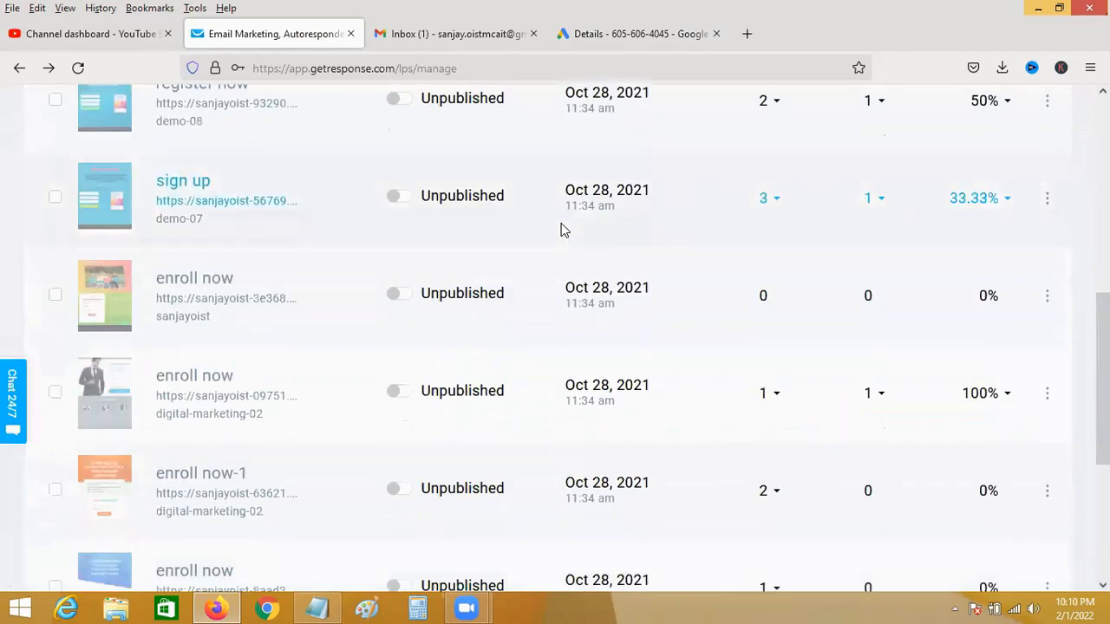
scroll(560, 230, "up", 3)
scroll(560, 230, "down", 8)
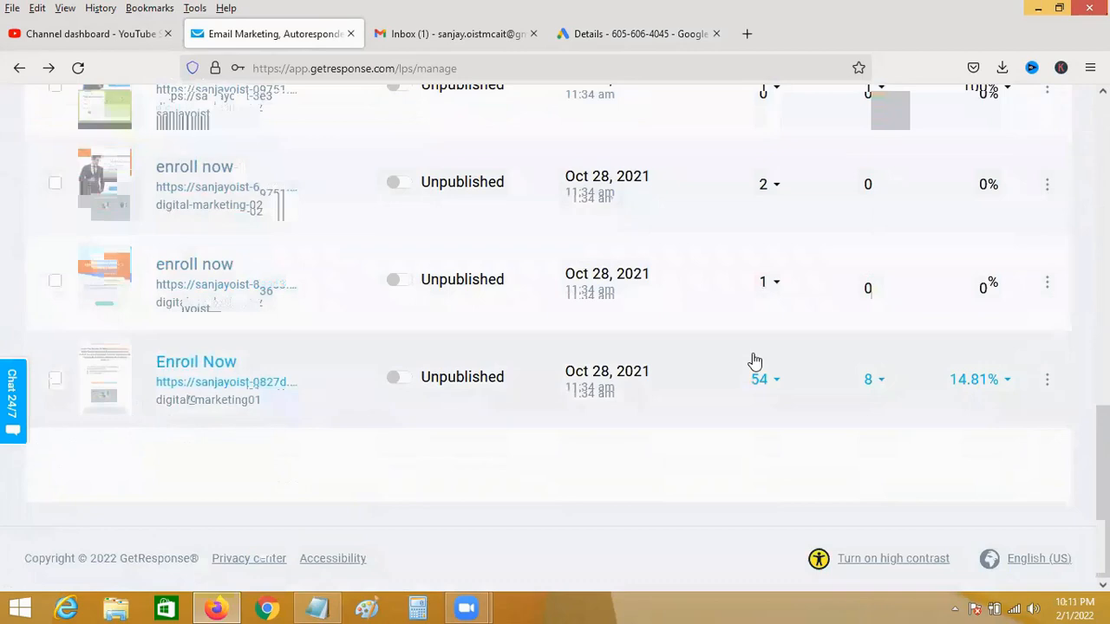
left_click(1048, 381)
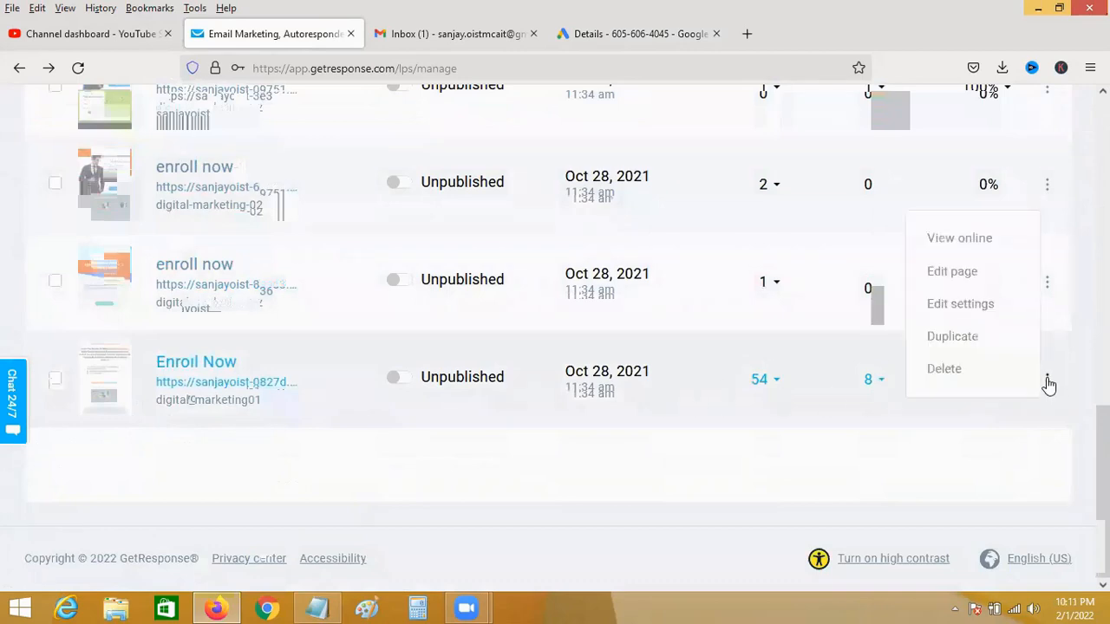
left_click(962, 303)
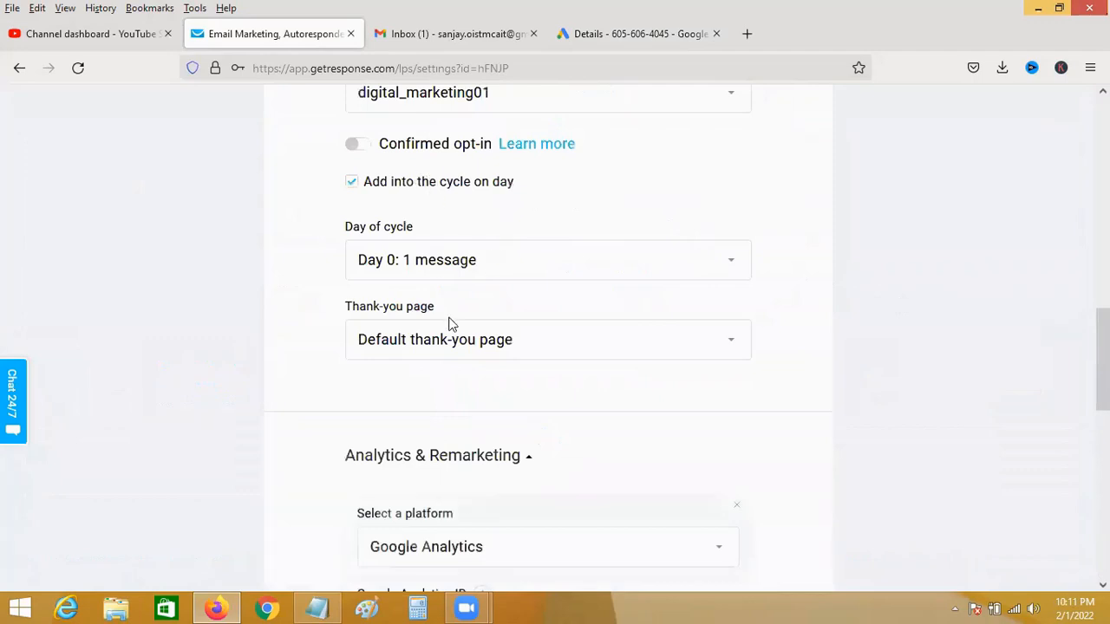
Step: Compare the landing page's Google Ads conversion tracking fields with the Conversion ID and label shown in Google Ads
scroll(449, 319, "down", 3)
scroll(449, 317, "down", 3)
scroll(448, 320, "down", 2)
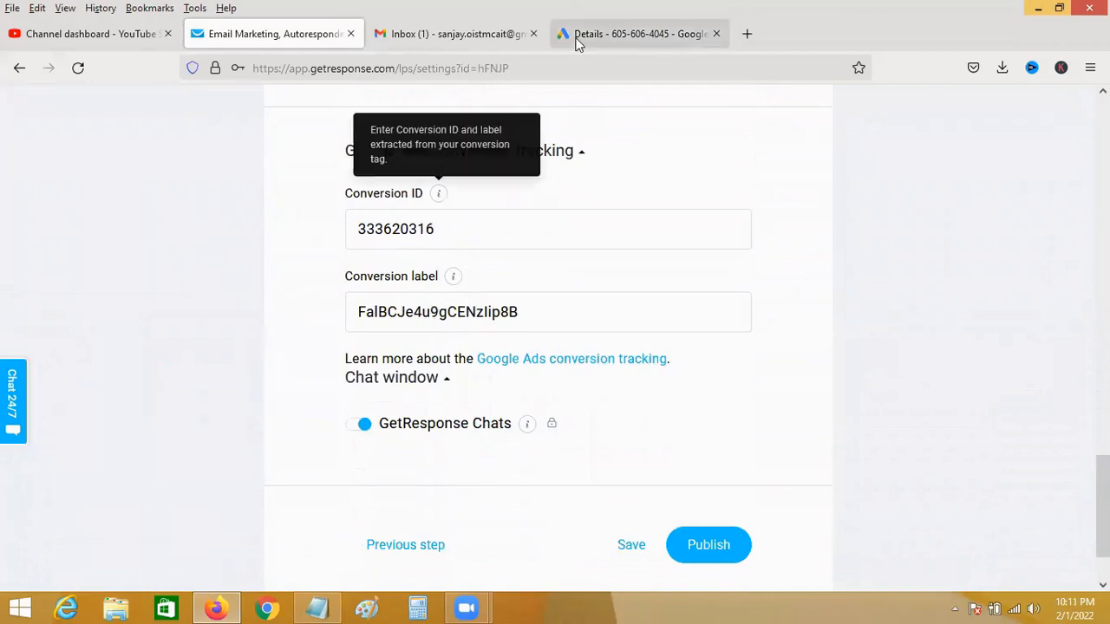
left_click(633, 37)
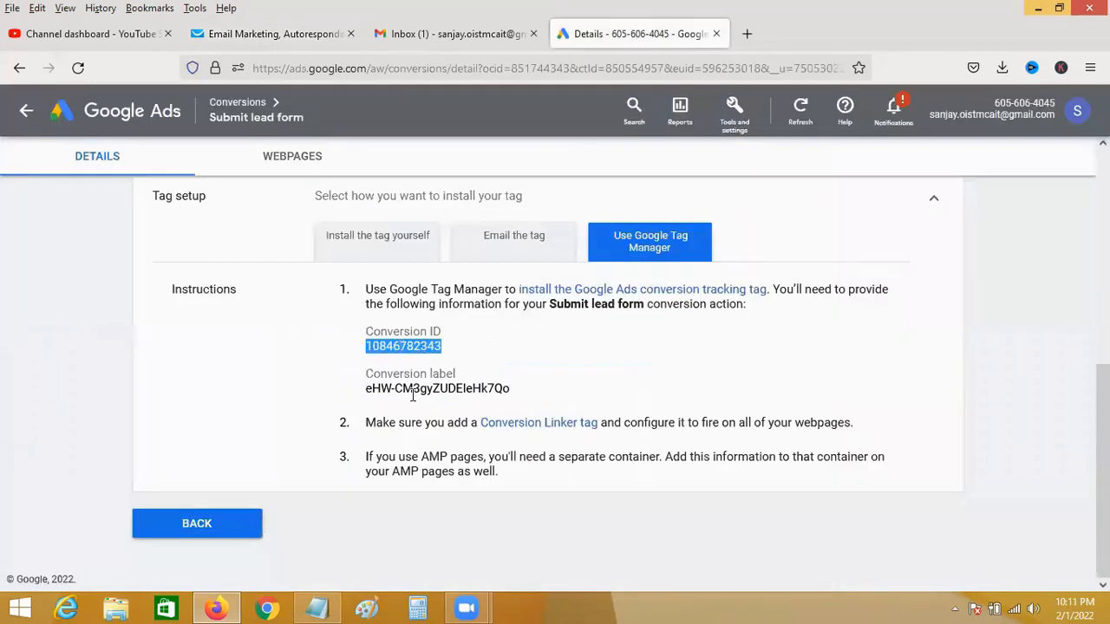
left_click(286, 36)
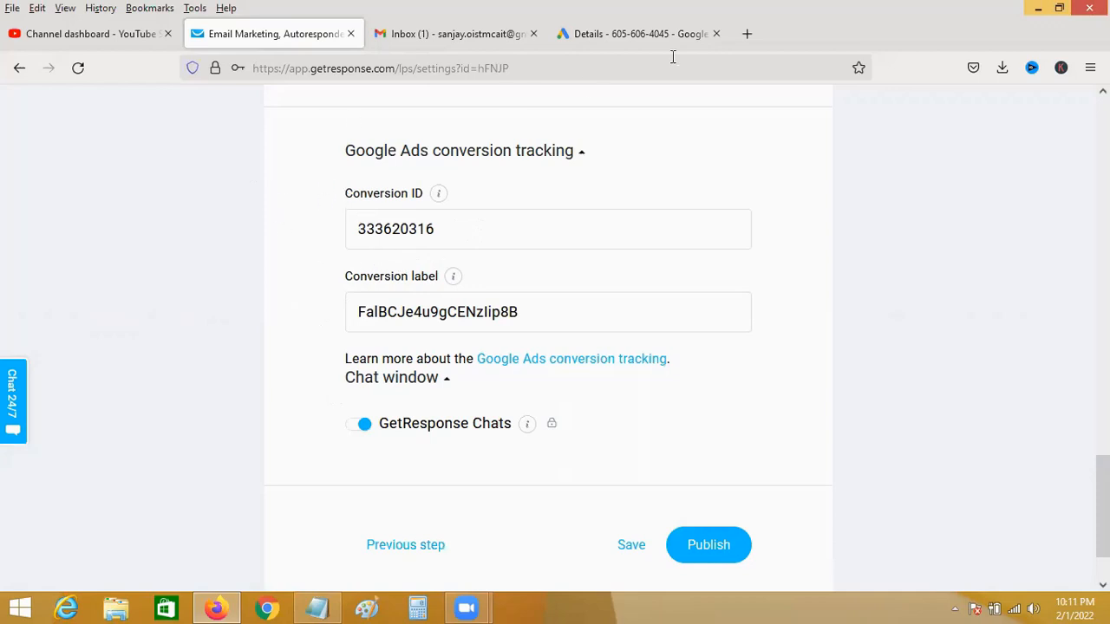
left_click(646, 39)
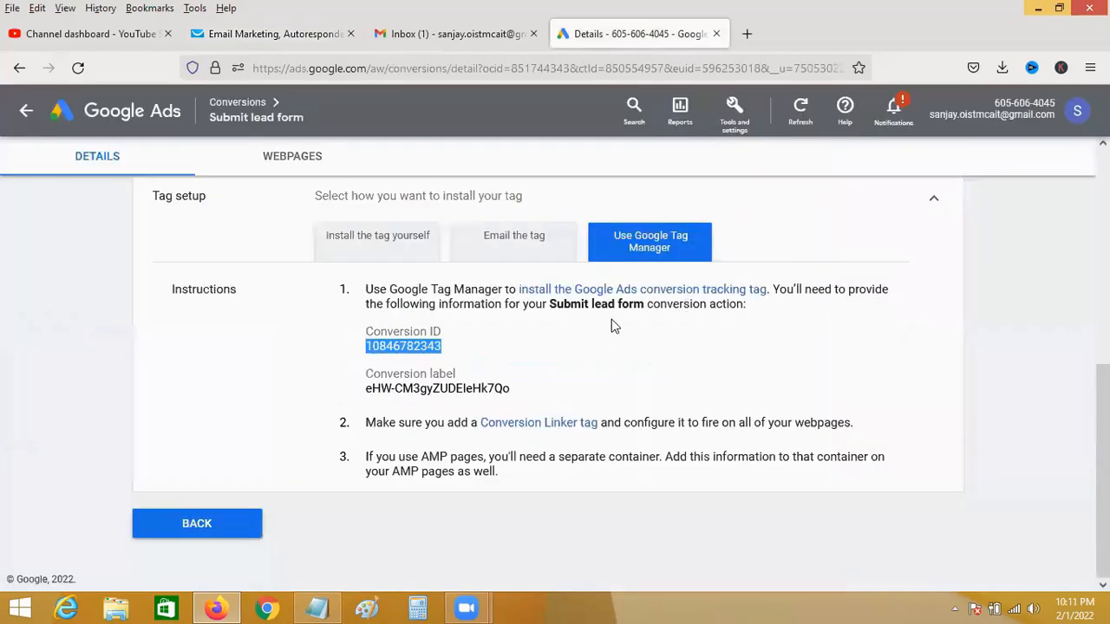
Step: Return to the Conversions summary and examine the columns and tracking status of the Submit lead form action
left_click(216, 533)
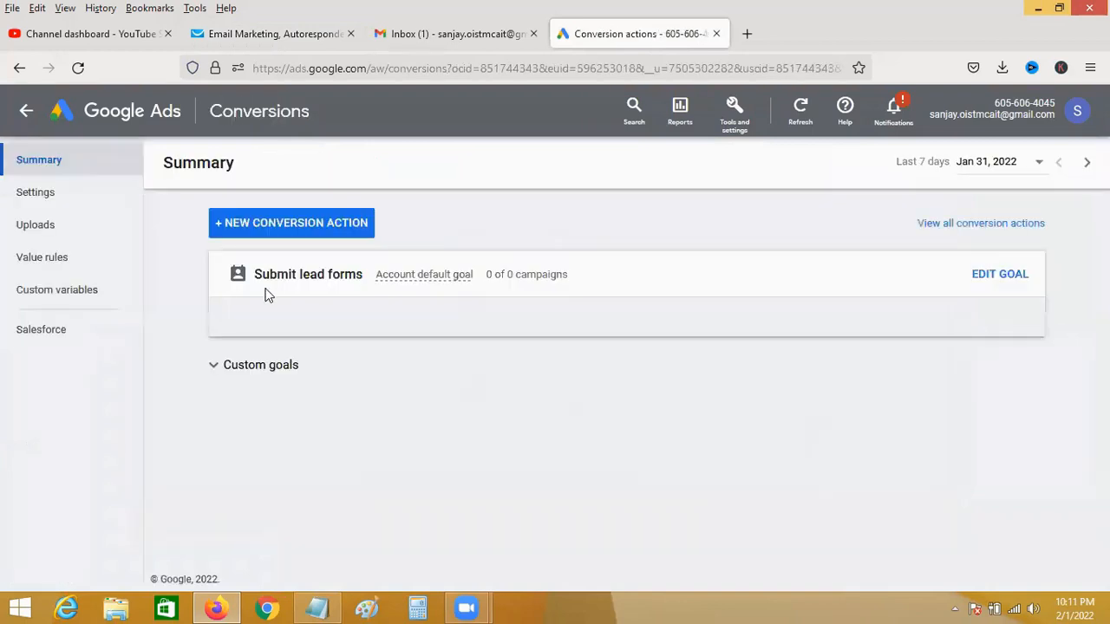
mouse_move(684, 318)
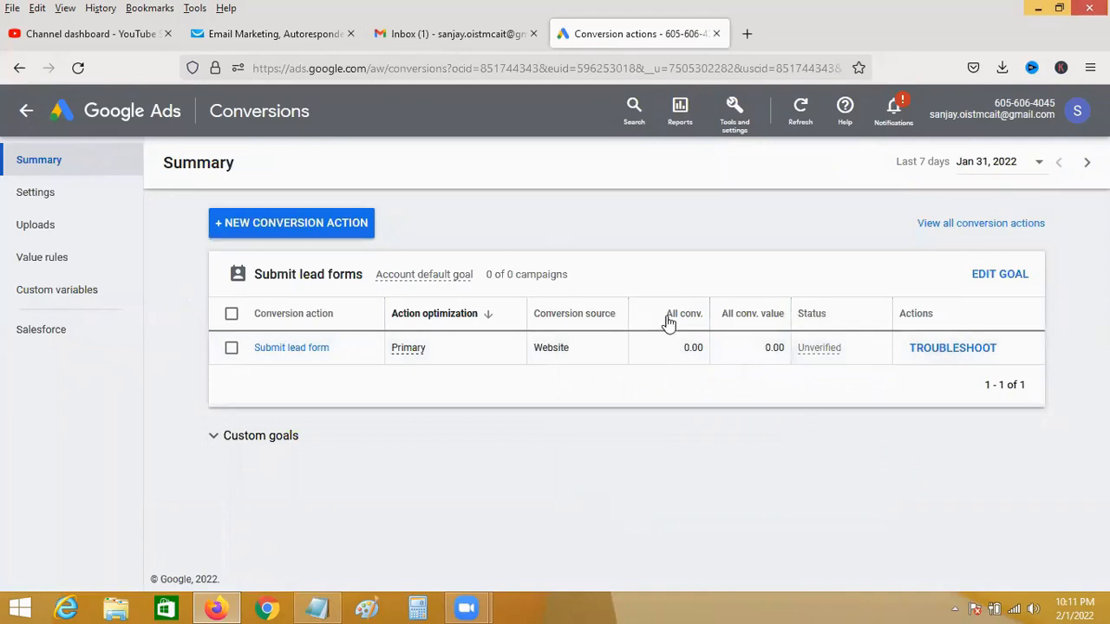
mouse_move(316, 317)
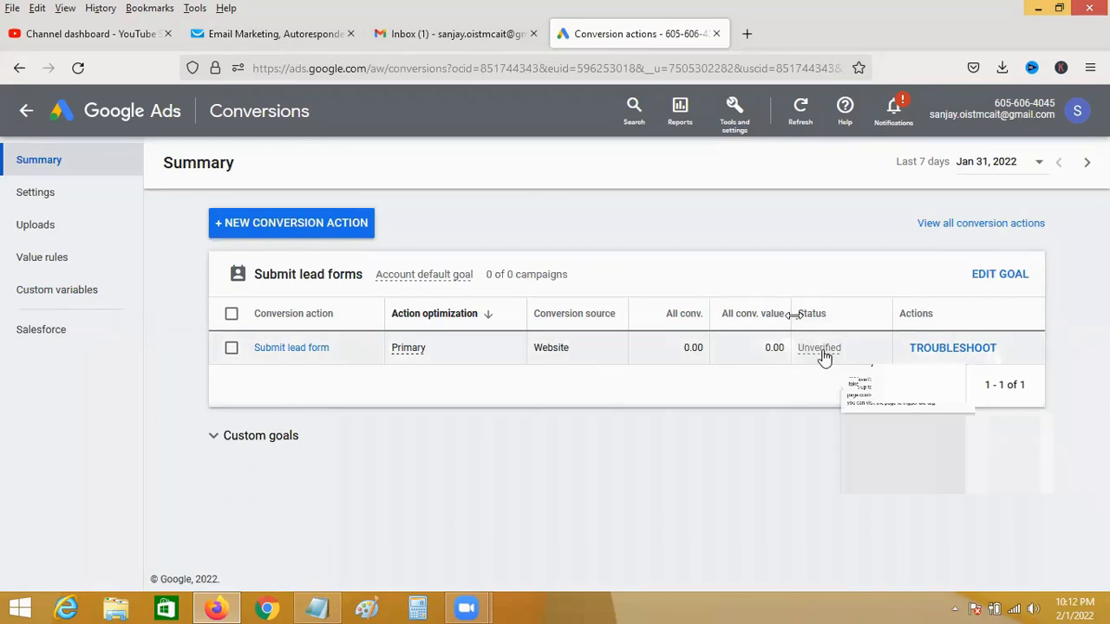
mouse_move(822, 356)
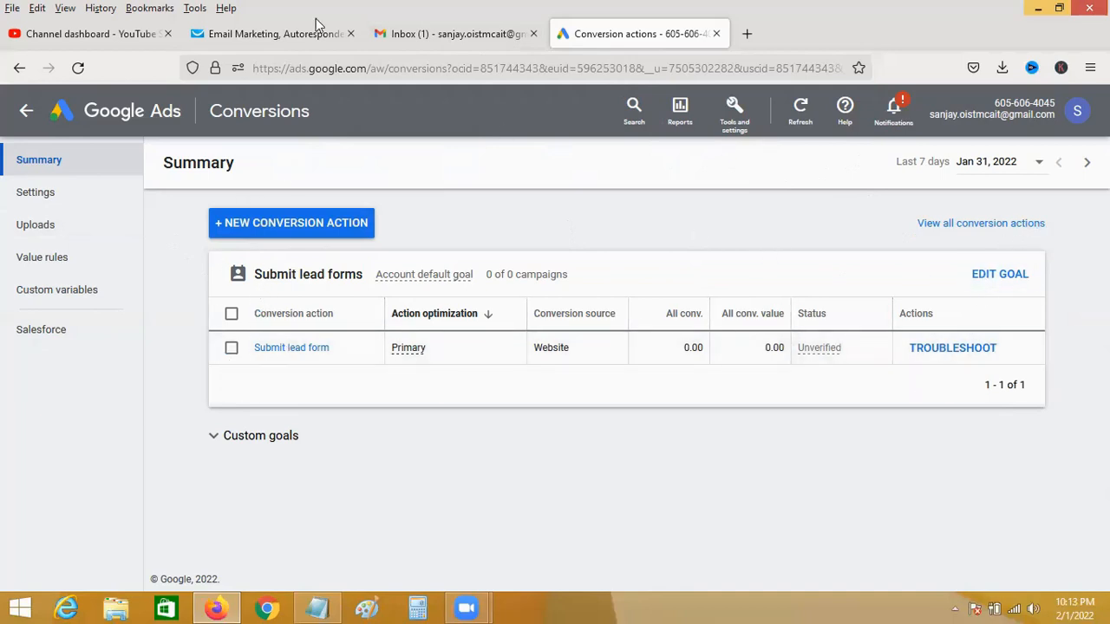
Step: Switch to GetResponse and review the landing page's Google Analytics ID, URL settings and subscription list
left_click(270, 30)
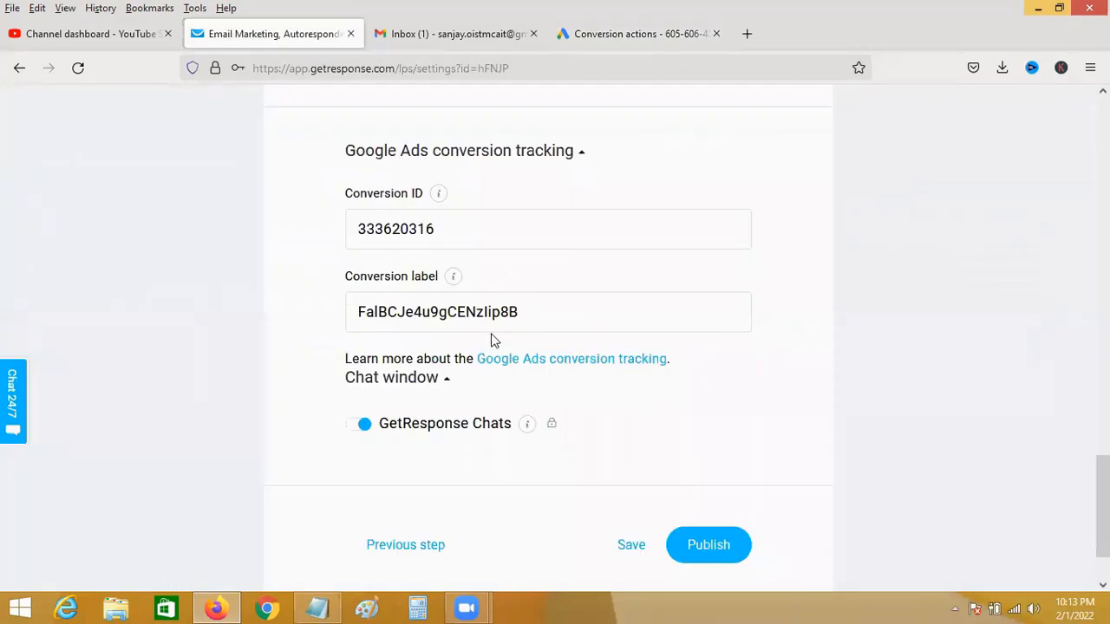
scroll(491, 330, "up", 5)
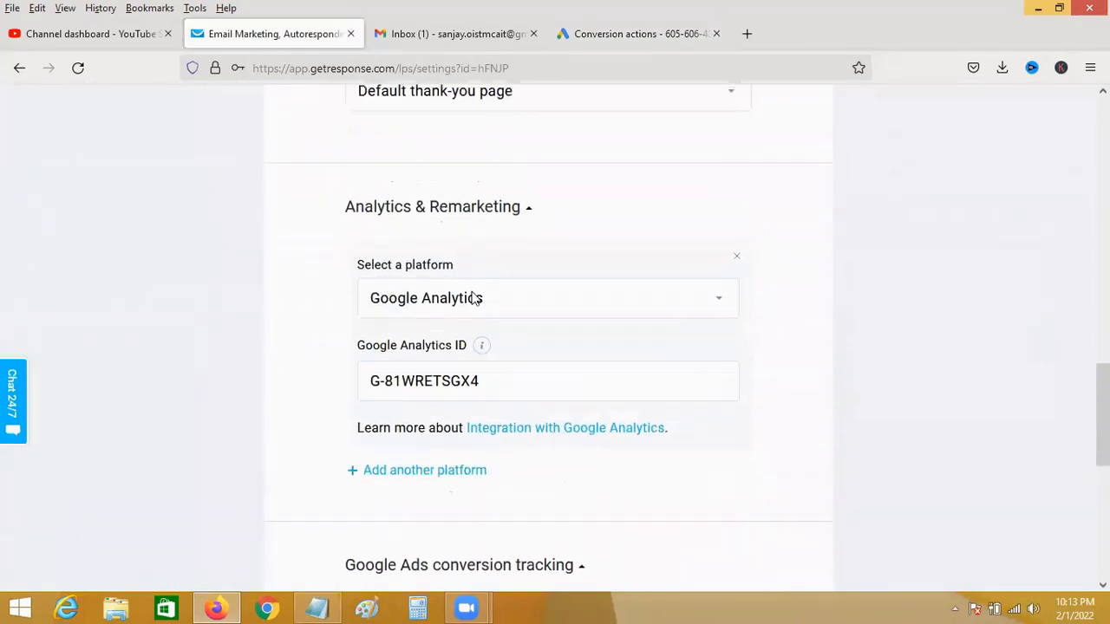
mouse_move(488, 382)
left_mouse_down()
mouse_move(364, 380)
mouse_move(500, 379)
left_mouse_up()
left_click(379, 380)
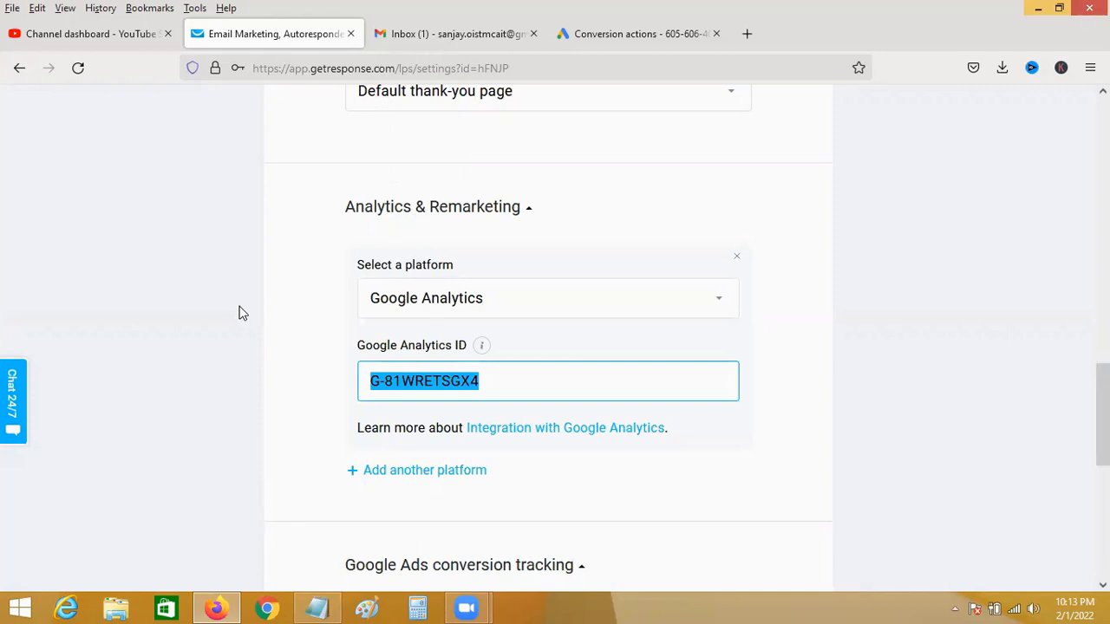
scroll(288, 241, "up", 3)
scroll(288, 239, "up", 5)
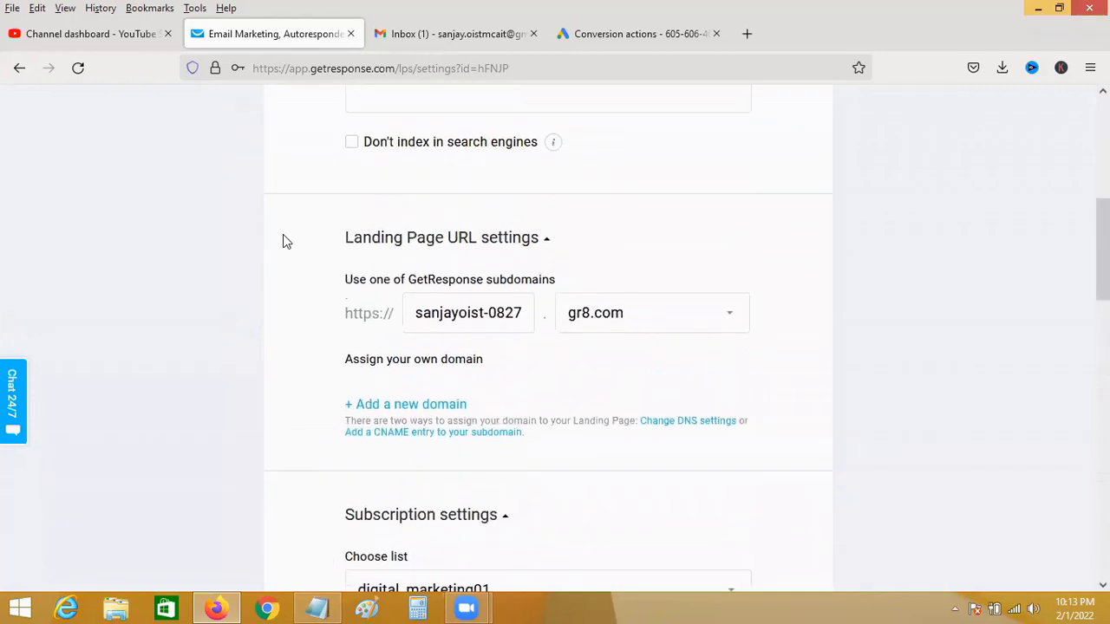
scroll(279, 233, "down", 1)
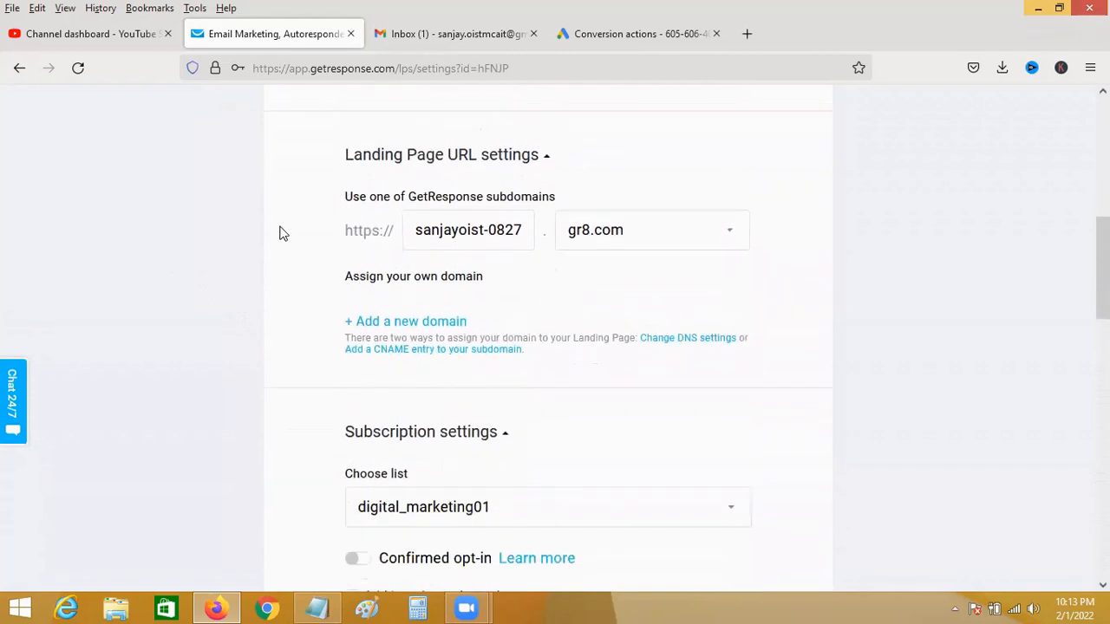